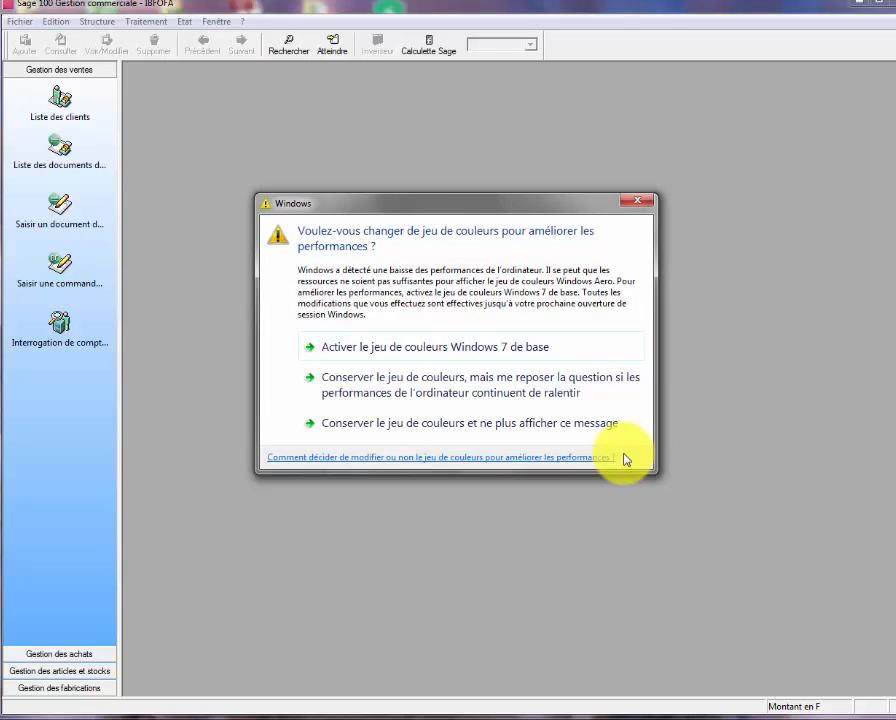
Step: Dismiss the Windows prompt about changing the colour scheme
{"action": "left_click", "coordinate": [632, 204]}
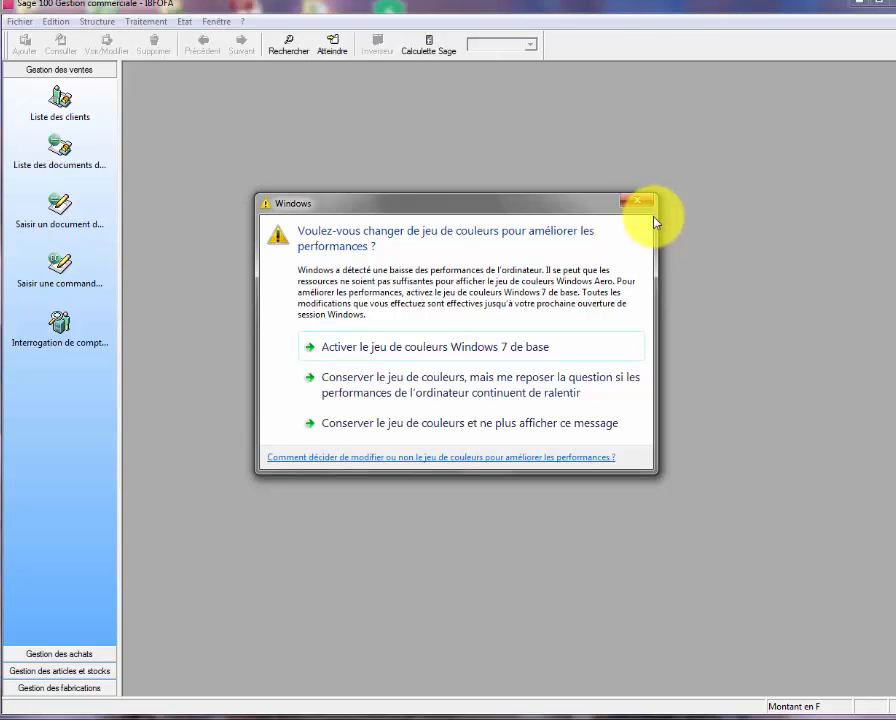
{"action": "left_click", "coordinate": [640, 207]}
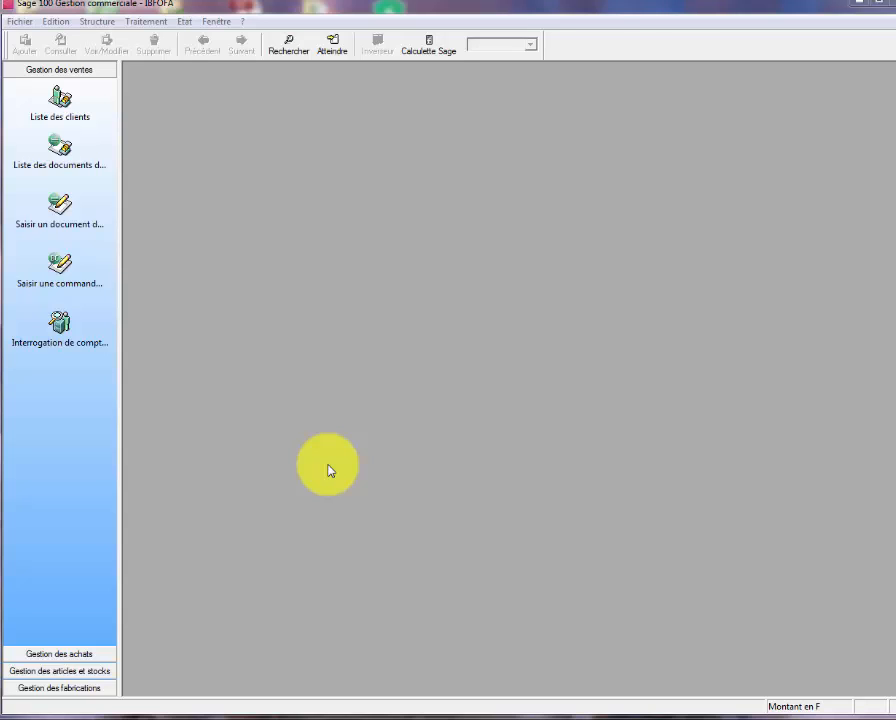
Step: Open the Vente list under the Catégorie comptable option in the company settings
{"action": "left_click", "coordinate": [22, 25]}
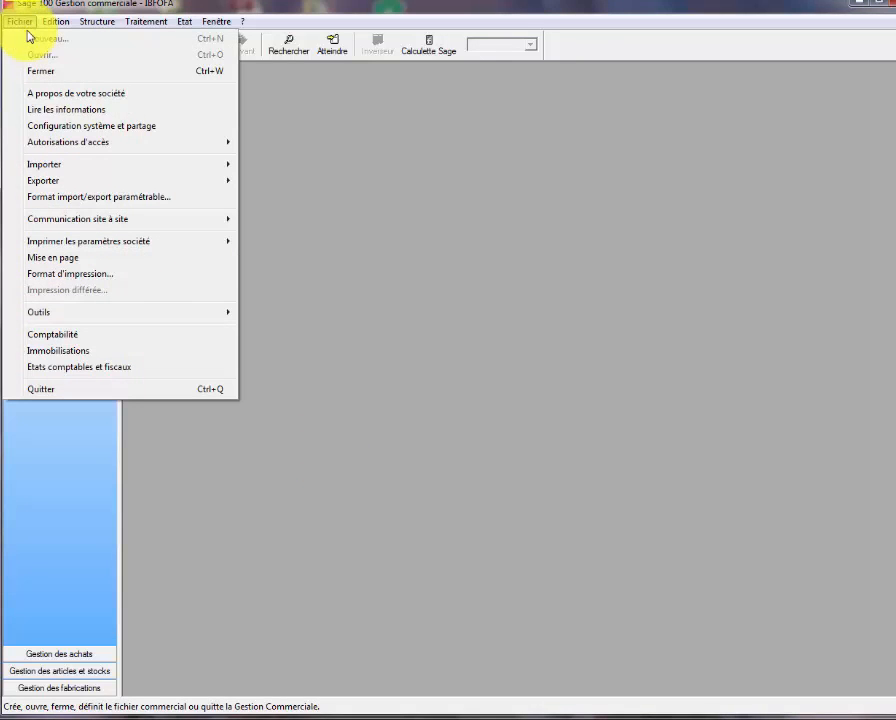
{"action": "left_click", "coordinate": [511, 219]}
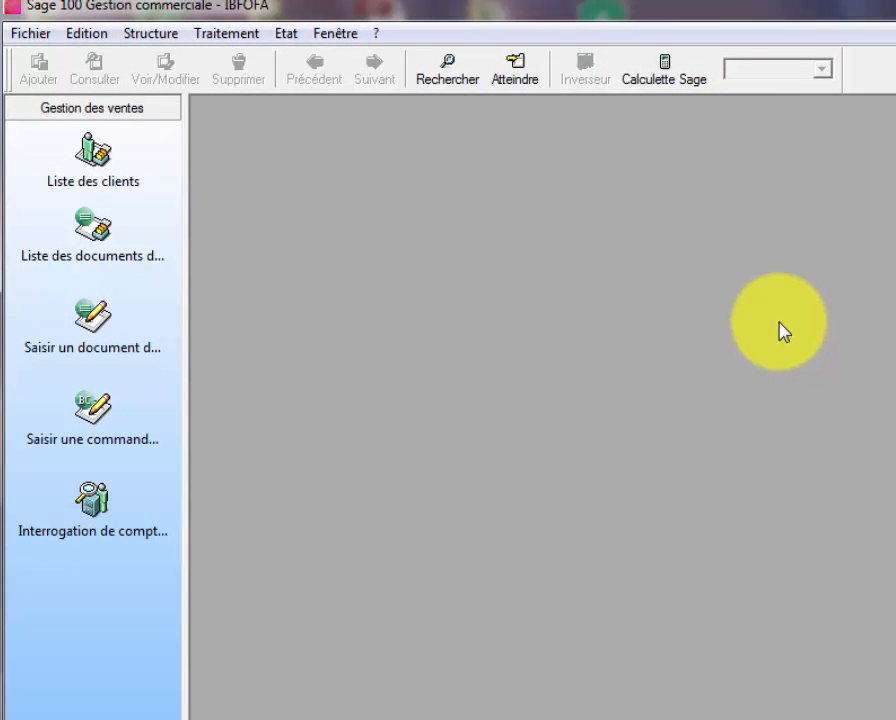
{"action": "left_click", "coordinate": [28, 34]}
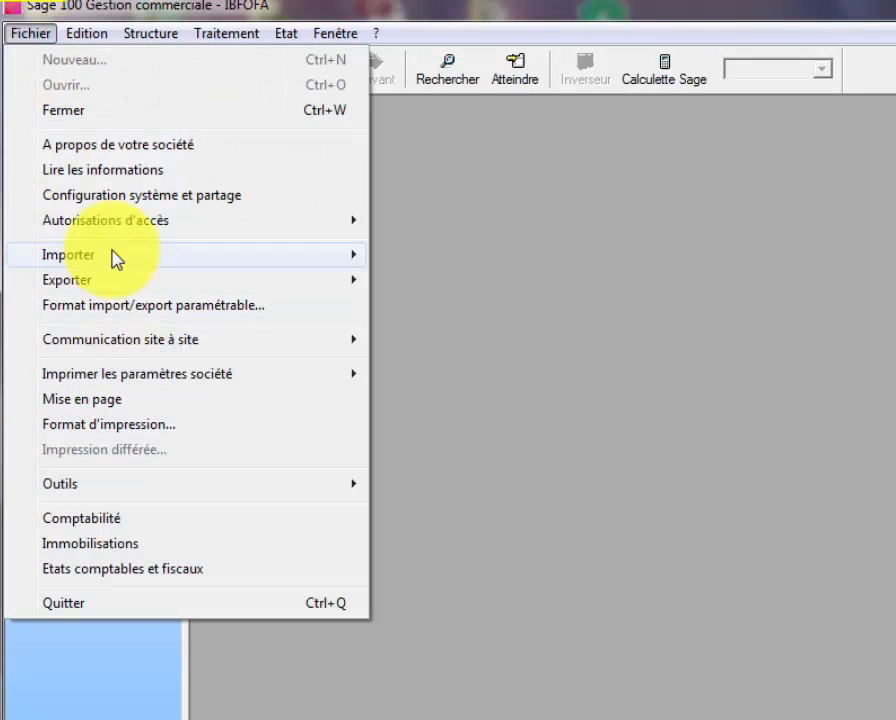
{"action": "left_click", "coordinate": [144, 145]}
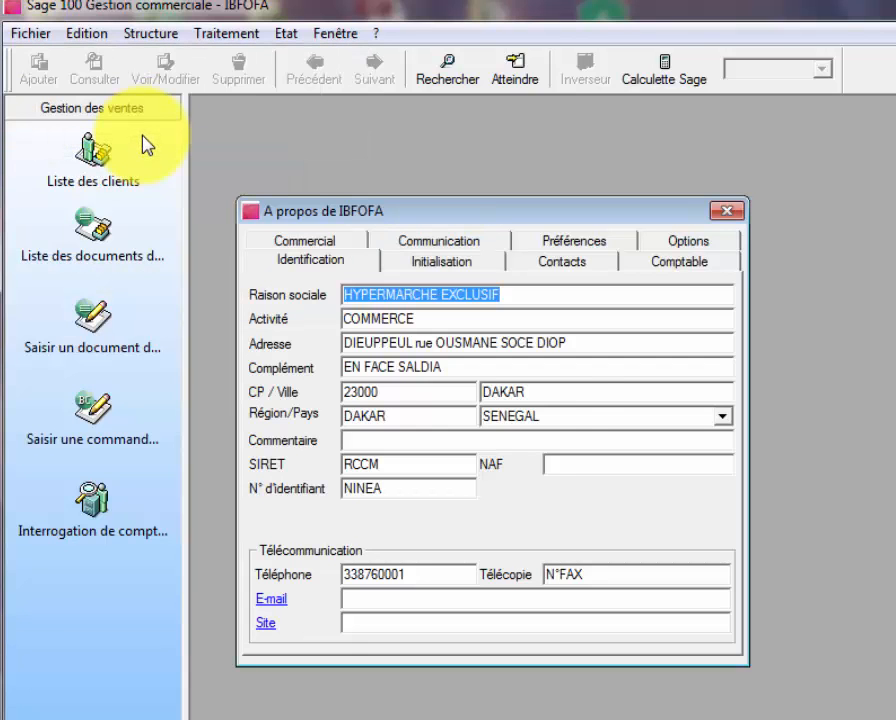
{"action": "left_click", "coordinate": [690, 240]}
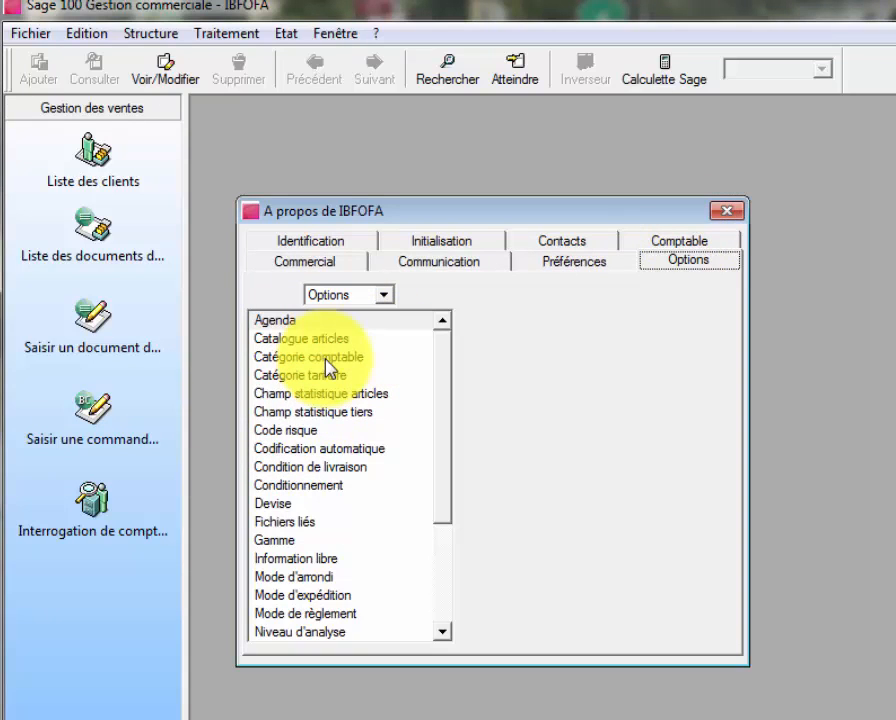
{"action": "double_click", "coordinate": [326, 358]}
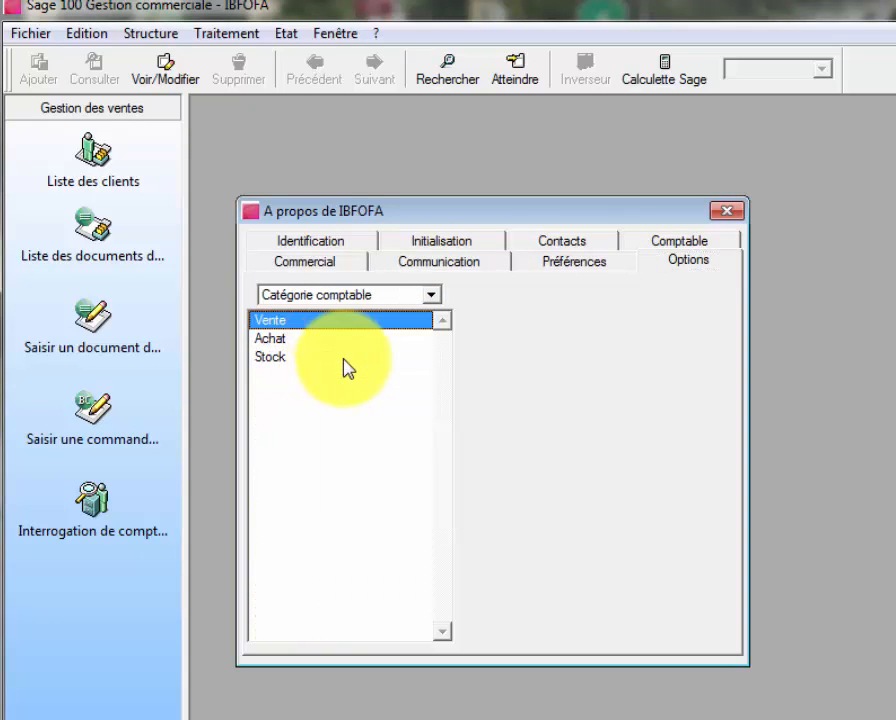
{"action": "left_click", "coordinate": [432, 295]}
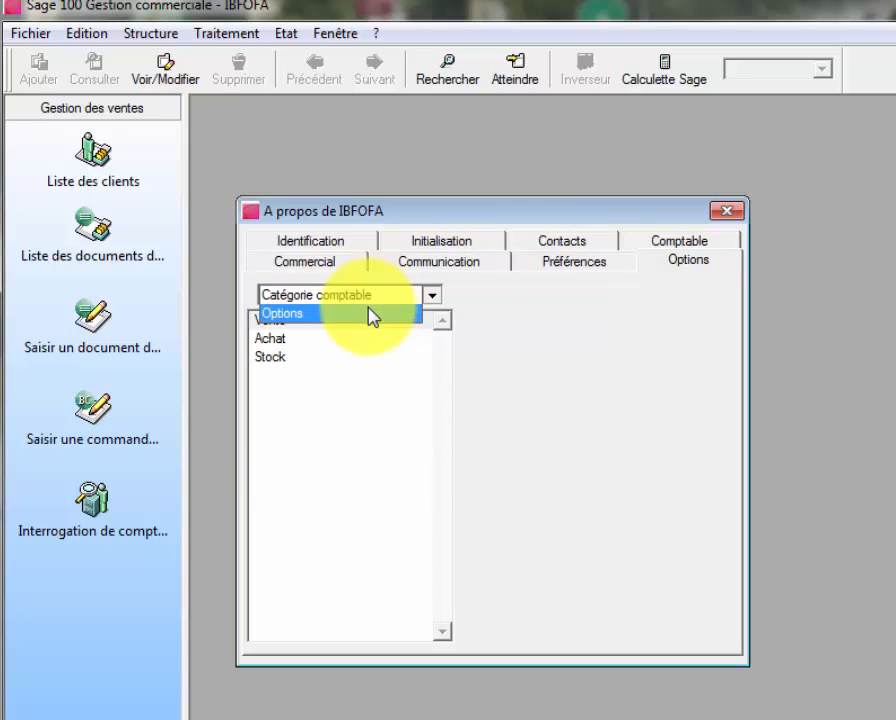
{"action": "left_click", "coordinate": [418, 530]}
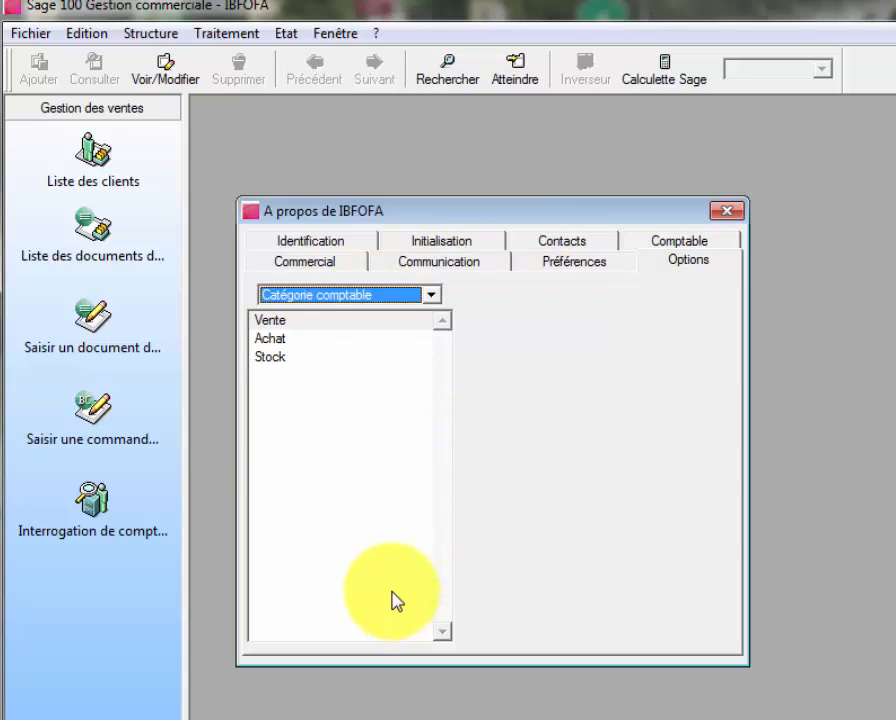
{"action": "left_click", "coordinate": [278, 321]}
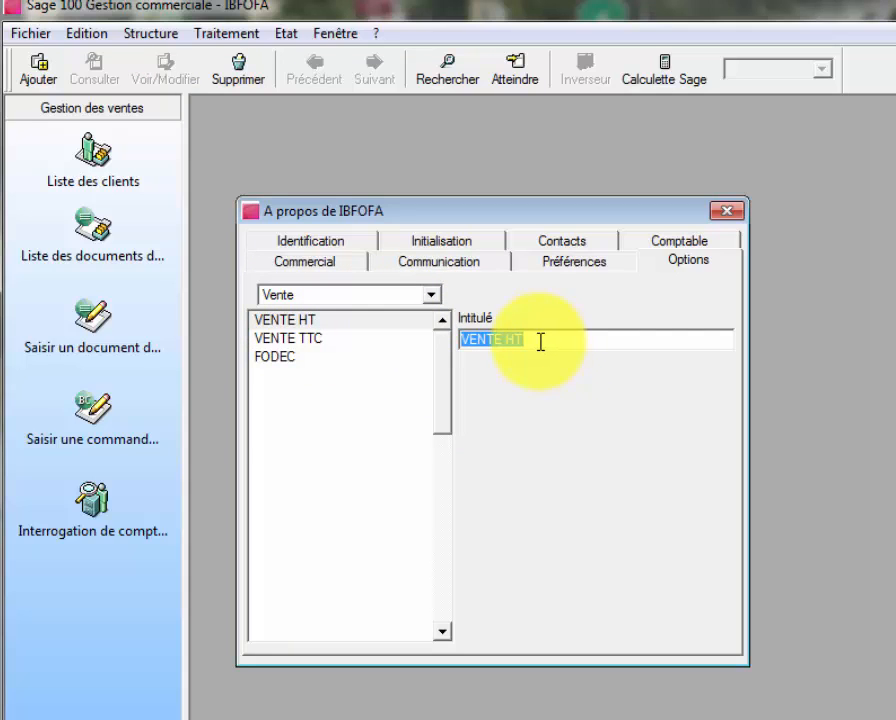
Step: Re-enter FODEC as the title of the third Vente accounting category, then dismiss the Windows colour-scheme prompt
{"action": "left_click", "coordinate": [286, 362]}
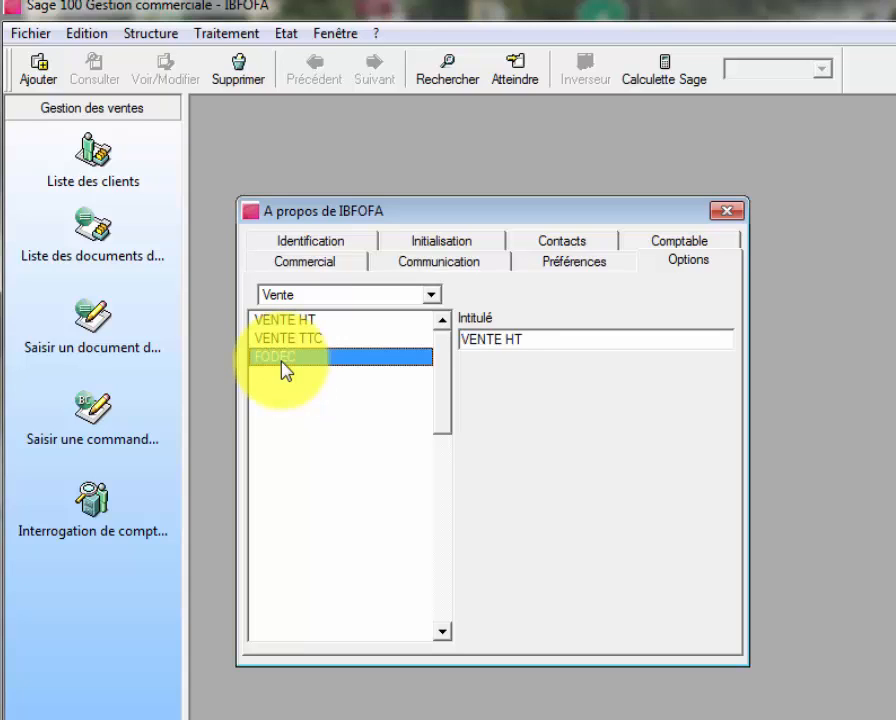
{"action": "left_click", "coordinate": [506, 346]}
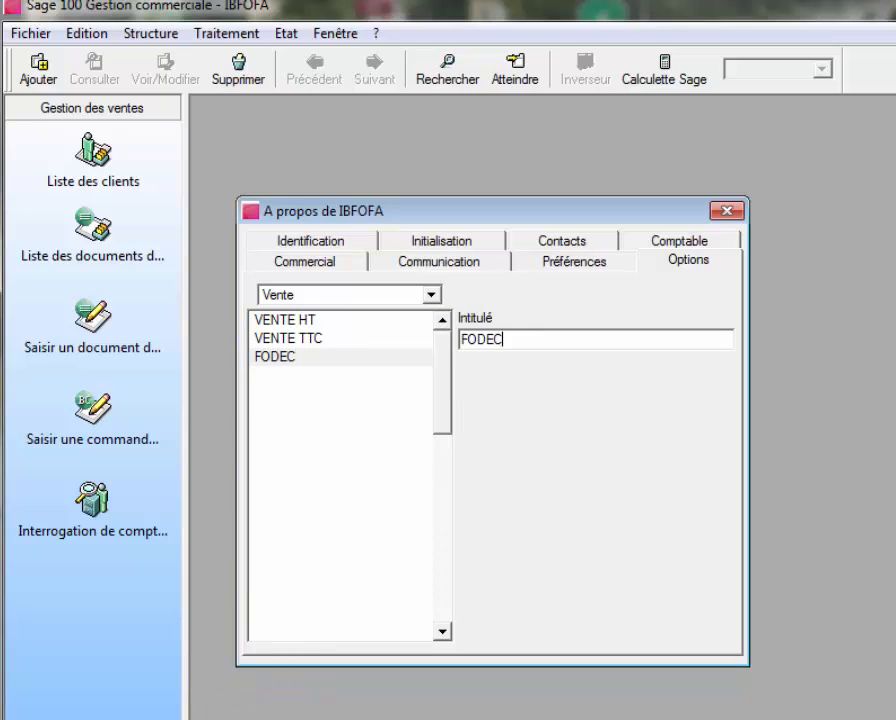
{"action": "key", "text": "BackSpace"}
{"action": "key", "text": "BackSpace"}
{"action": "key", "text": "BackSpace"}
{"action": "key", "text": "BackSpace"}
{"action": "key", "text": "BackSpace"}
{"action": "type", "text": "FODEC"}
{"action": "key", "text": "Return"}
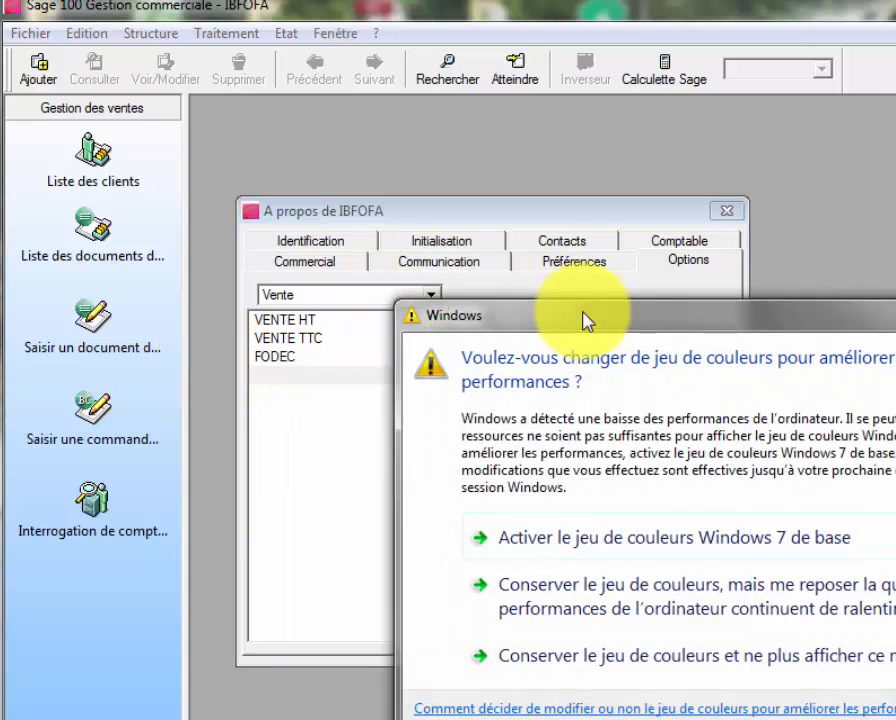
{"action": "left_click", "coordinate": [894, 314]}
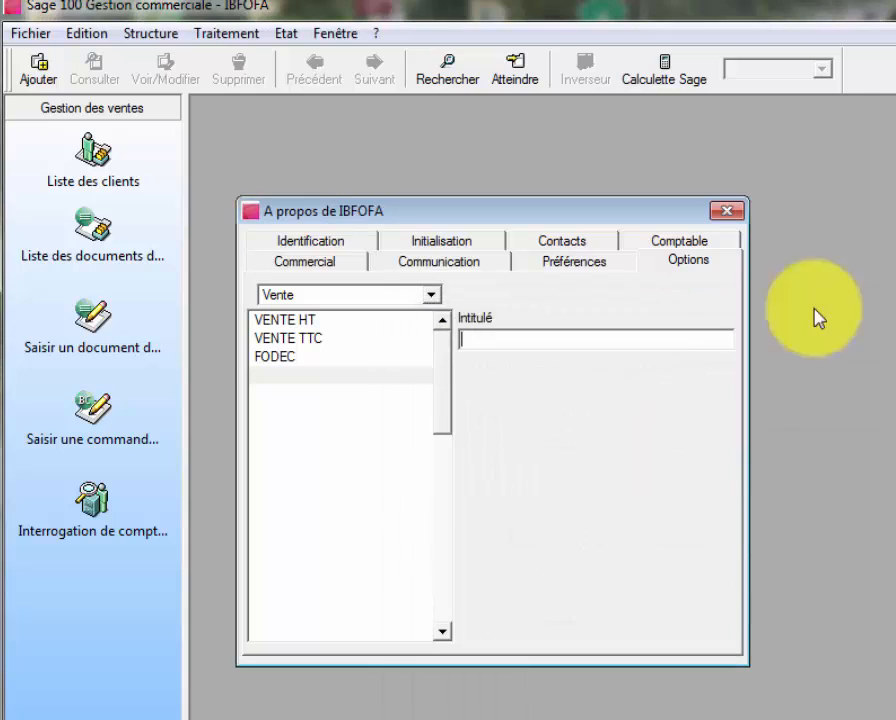
Step: Return to the Catégorie comptable list and close the company settings
{"action": "left_click", "coordinate": [429, 297]}
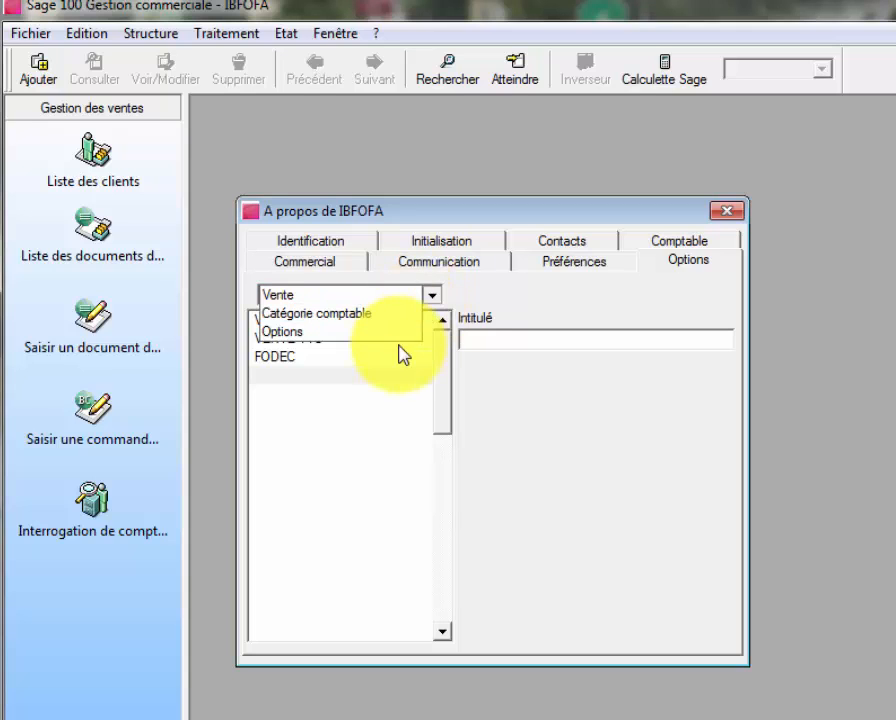
{"action": "left_click", "coordinate": [388, 316]}
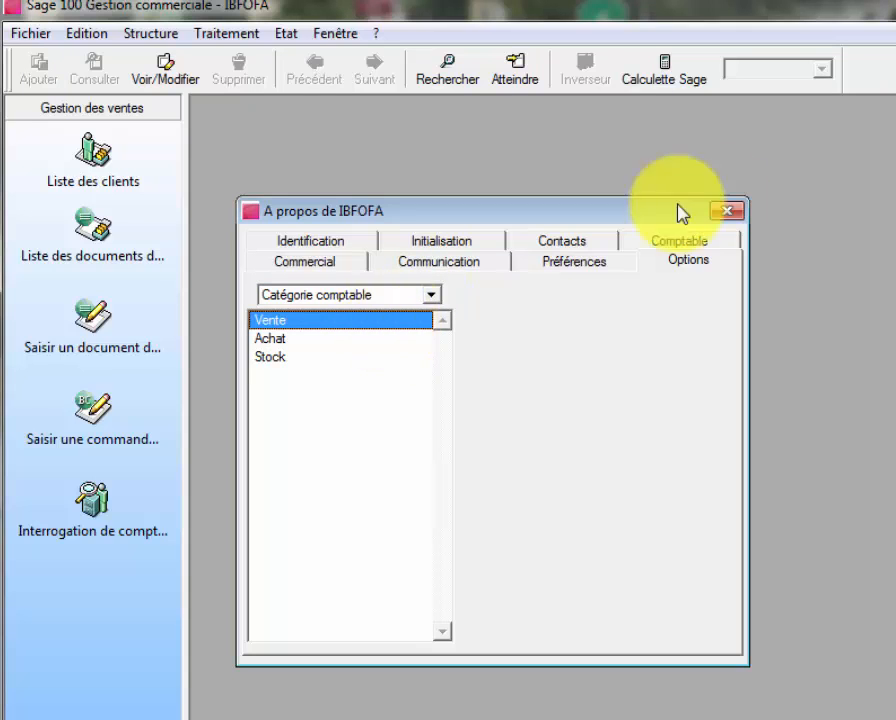
{"action": "left_click", "coordinate": [725, 213]}
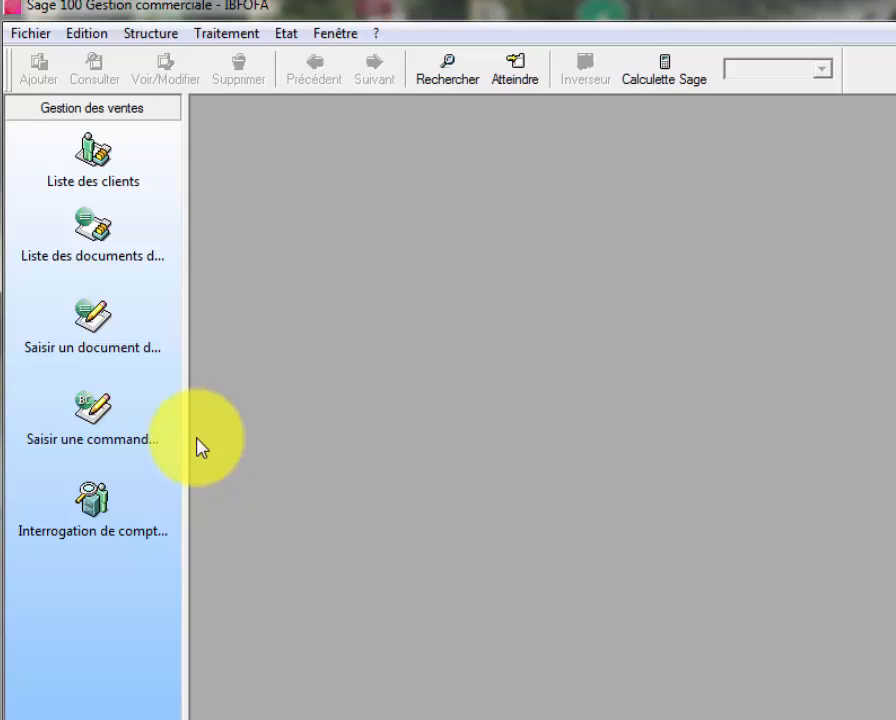
Step: Open the article PARF-DIORFEM-200ML from the article list and display its Complément details
{"action": "left_click", "coordinate": [158, 38]}
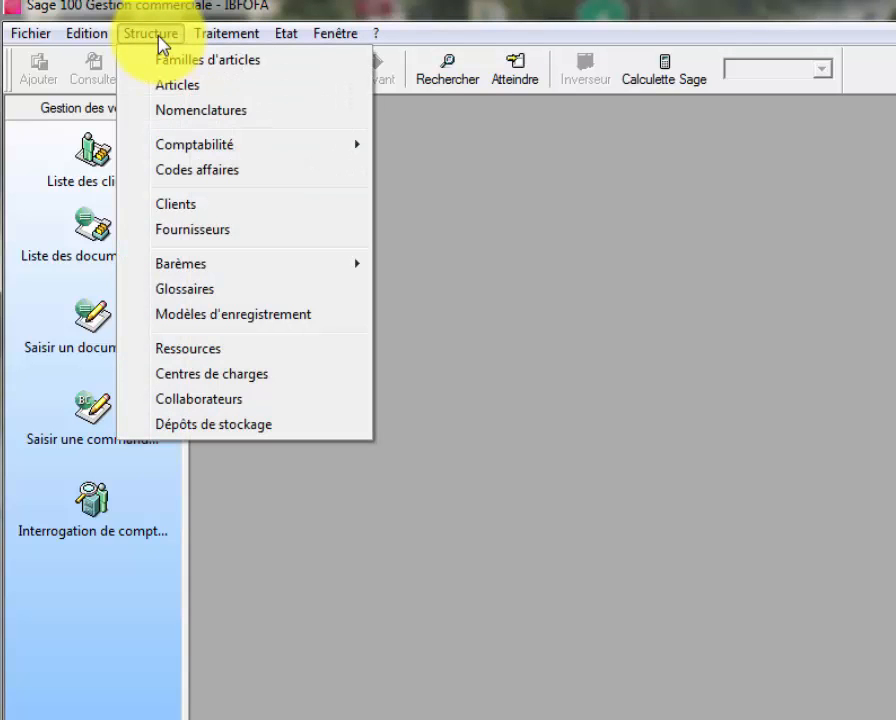
{"action": "left_click", "coordinate": [190, 85]}
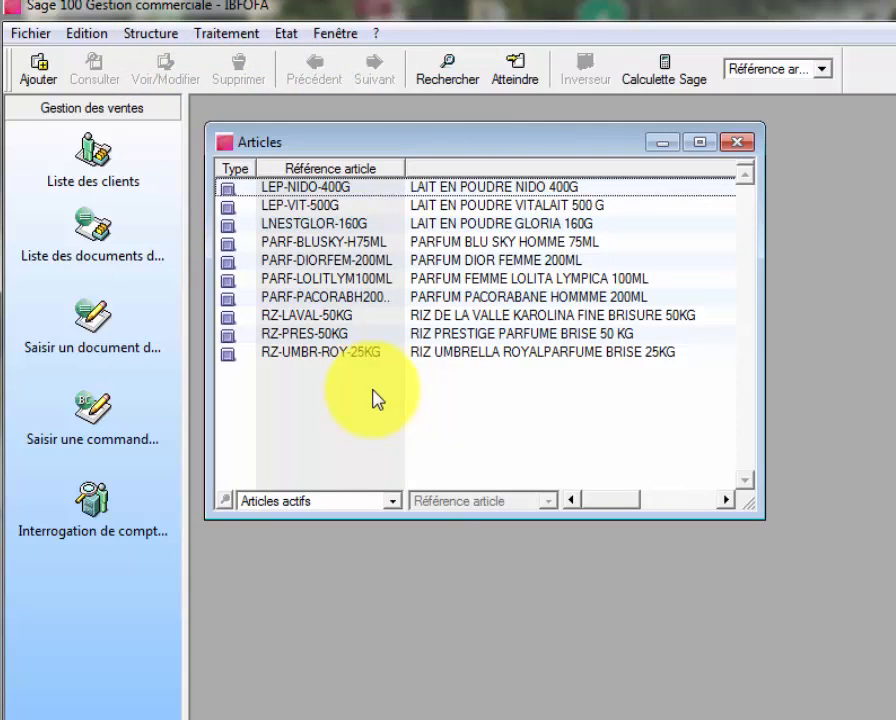
{"action": "left_click", "coordinate": [309, 266]}
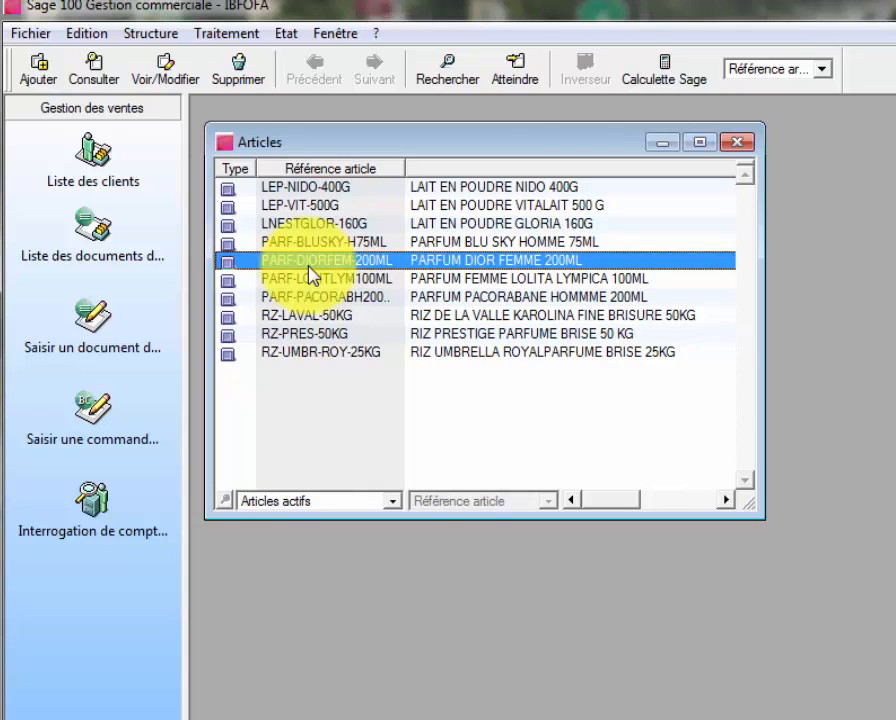
{"action": "double_click", "coordinate": [309, 268]}
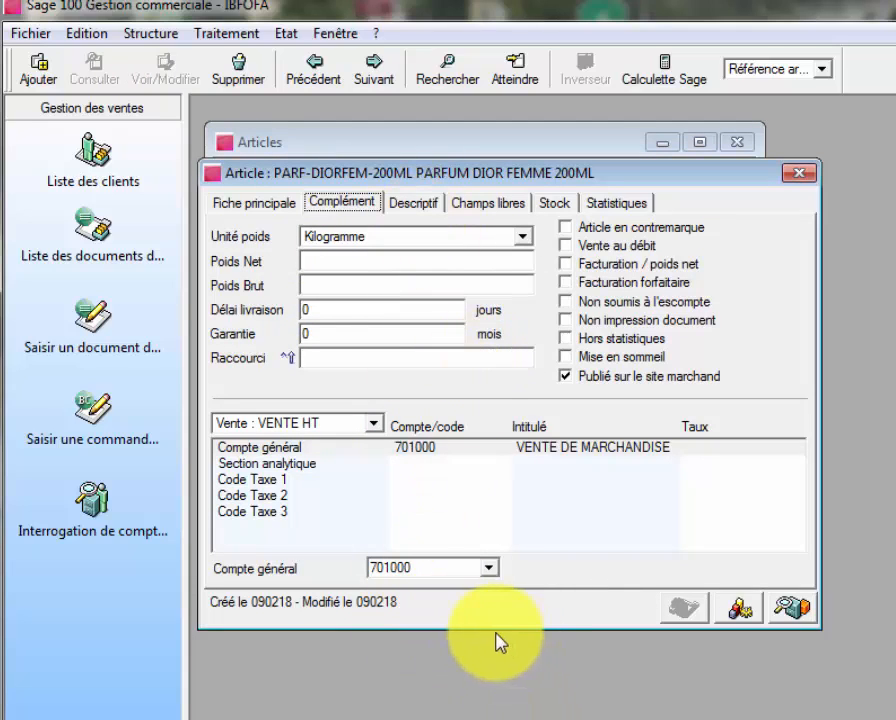
{"action": "left_click", "coordinate": [376, 424]}
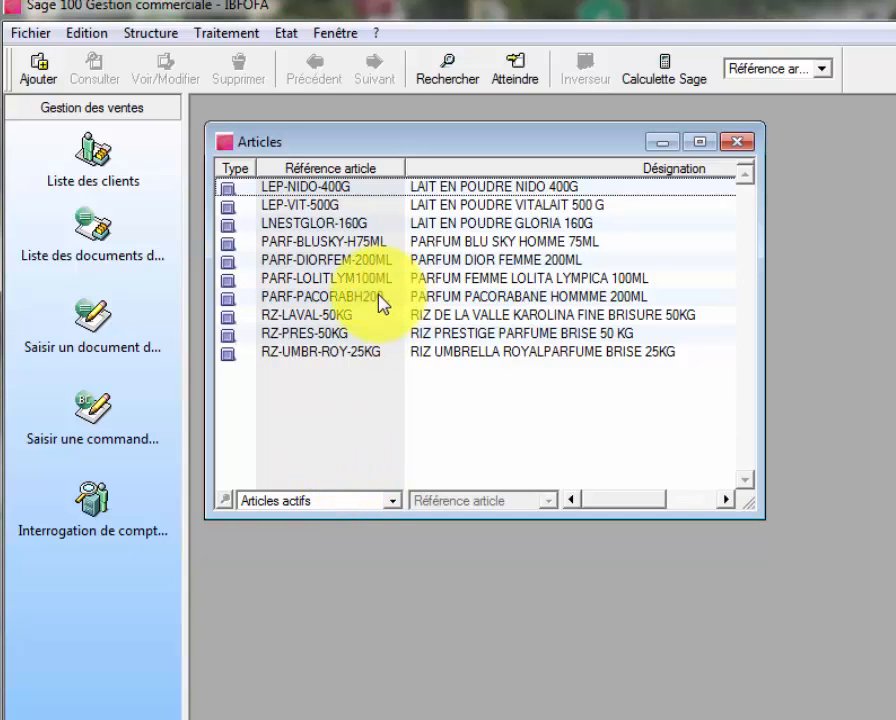
{"action": "left_click", "coordinate": [375, 264]}
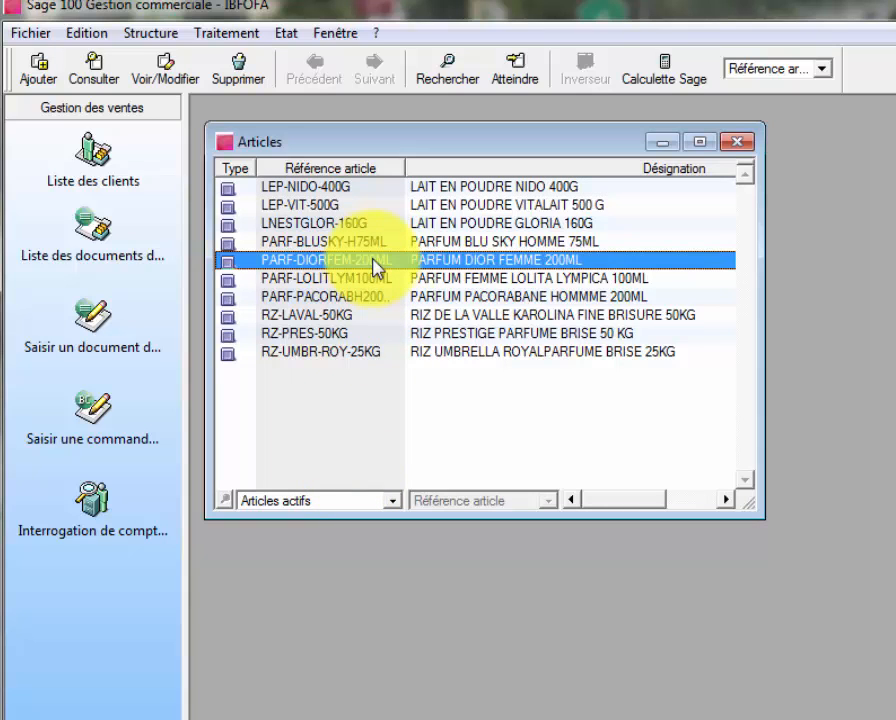
{"action": "double_click", "coordinate": [375, 264]}
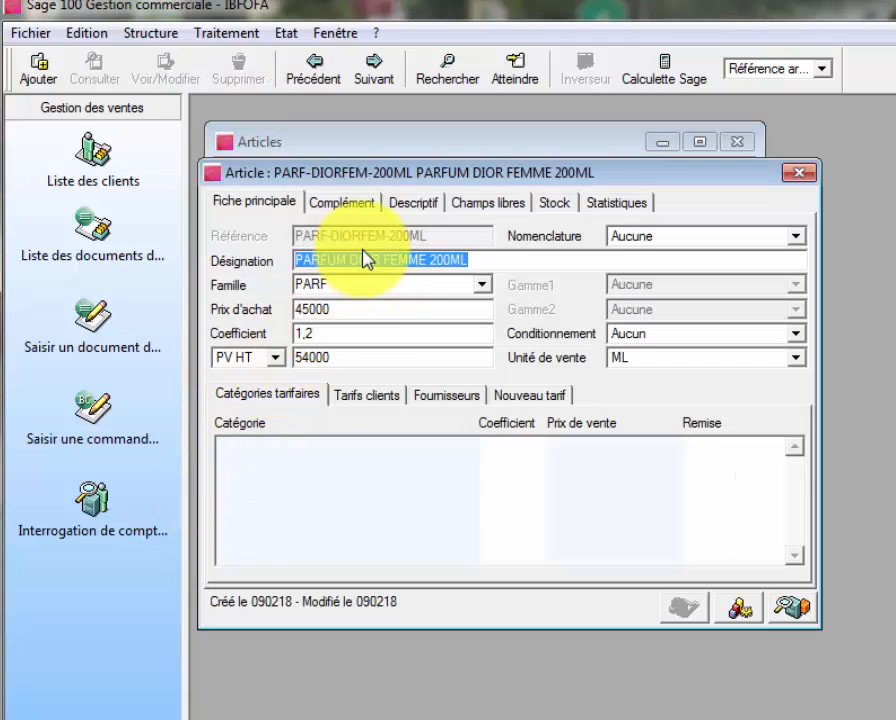
{"action": "left_click", "coordinate": [348, 203]}
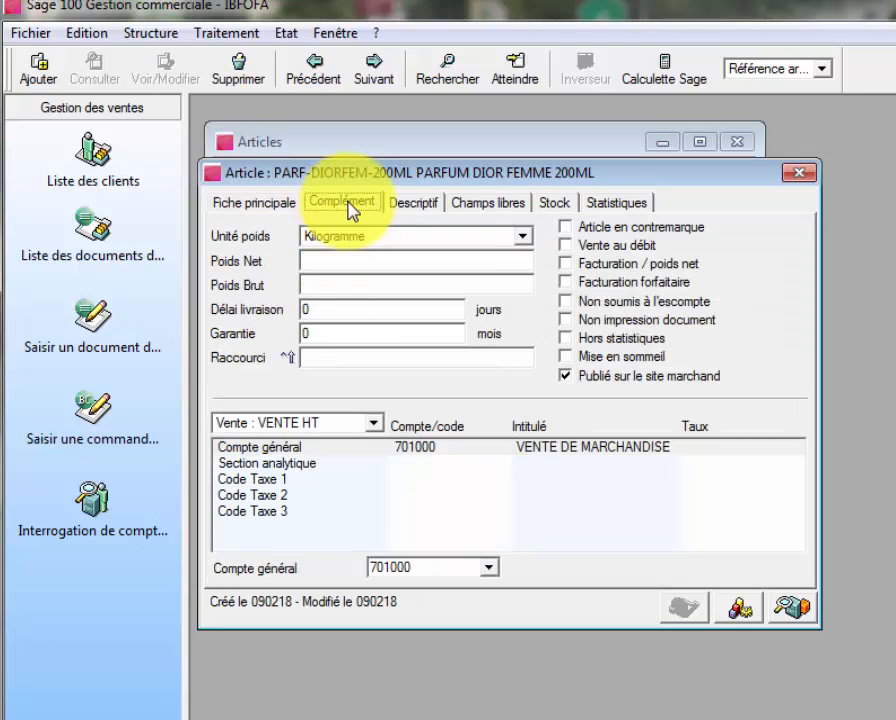
Step: Review the article's accounts and tax codes for the Vente TTC and Achat TTC categories, dismissing the Windows prompt
{"action": "left_click", "coordinate": [372, 424]}
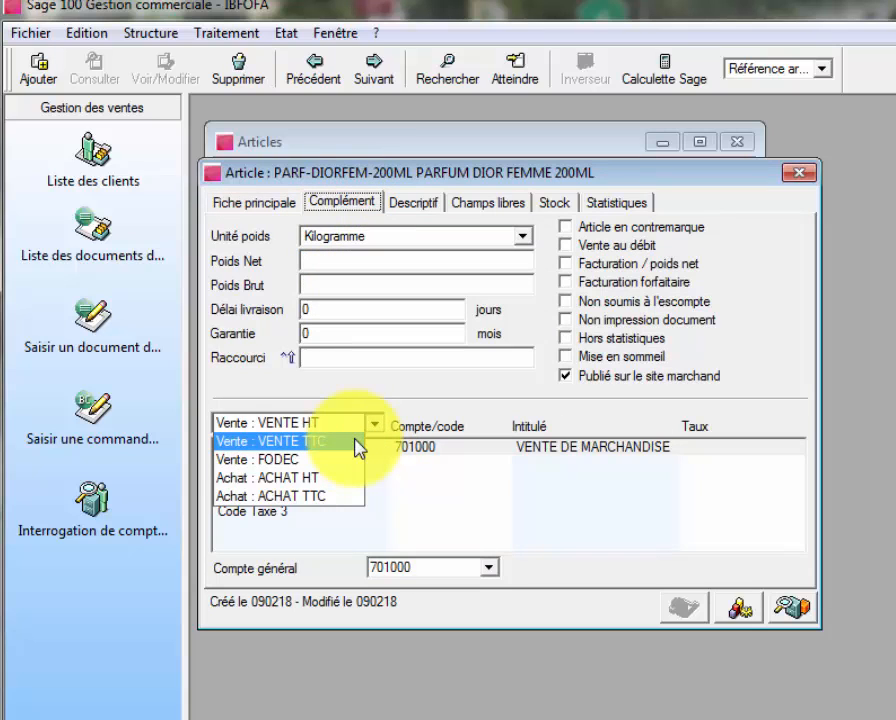
{"action": "left_click", "coordinate": [356, 442]}
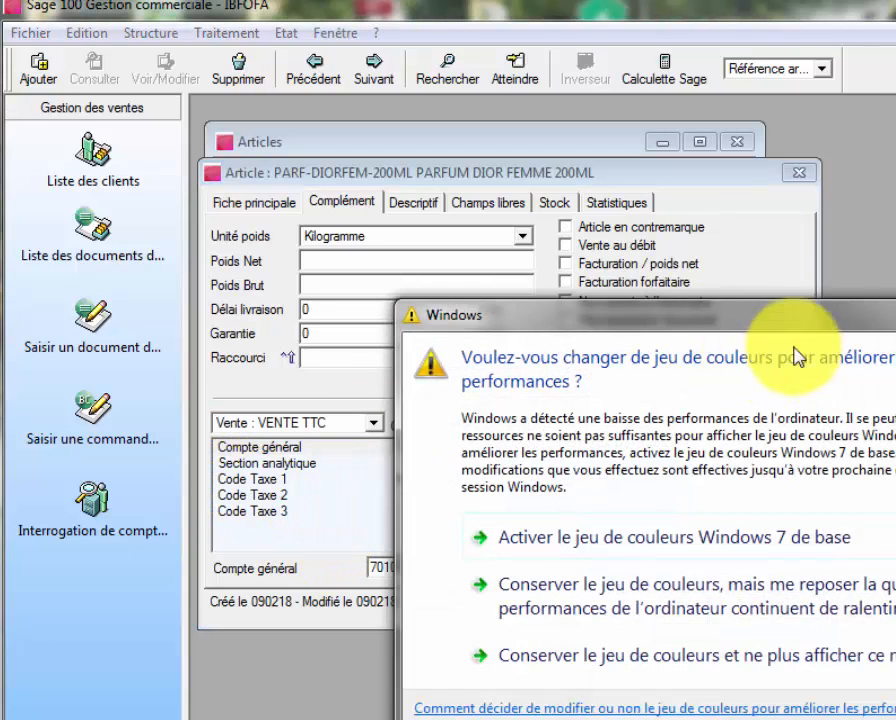
{"action": "left_click", "coordinate": [895, 314]}
{"action": "left_click", "coordinate": [374, 423]}
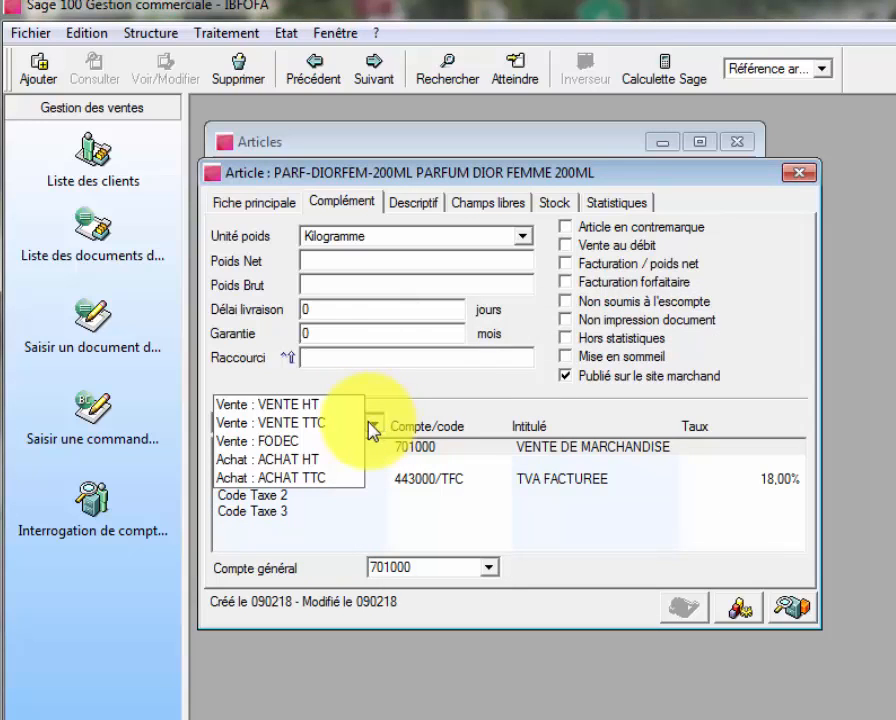
{"action": "left_click", "coordinate": [327, 480]}
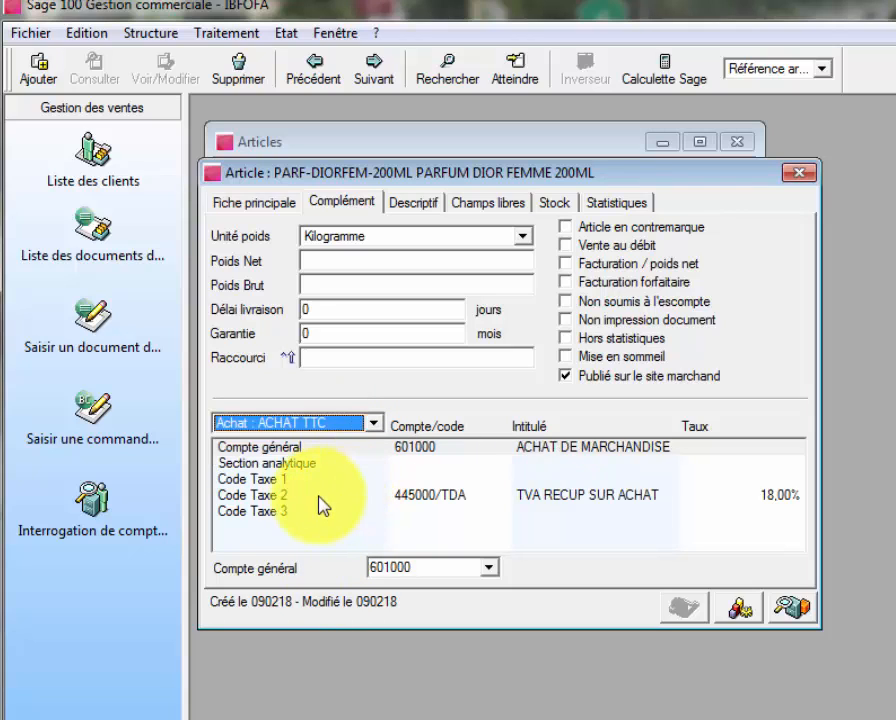
Step: Set Code Taxe 3 to FDC for the article's Vente TTC category, dismiss the Windows prompt, and close the article and article list
{"action": "left_click", "coordinate": [379, 424]}
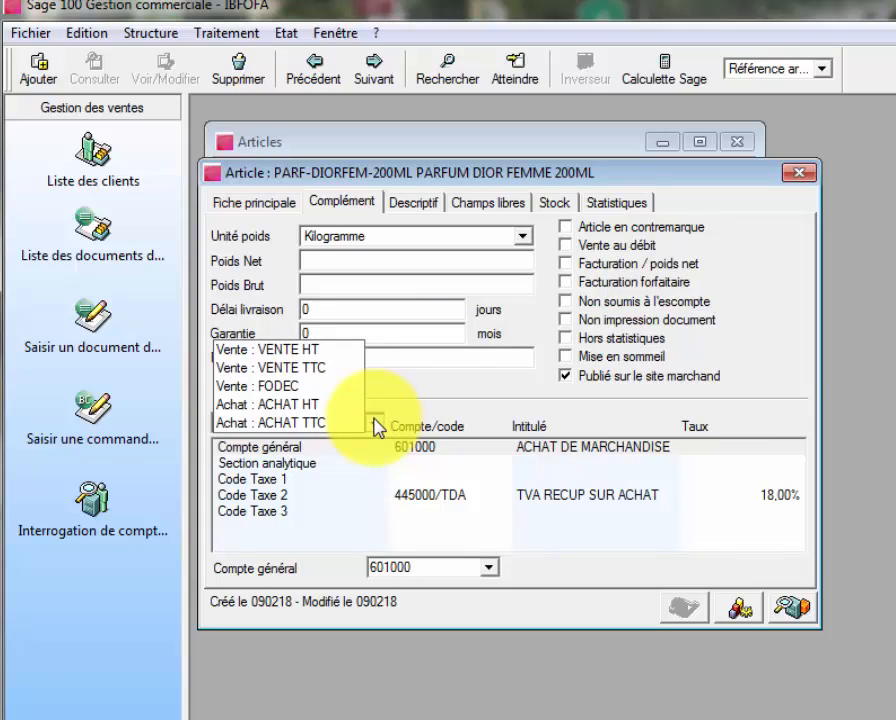
{"action": "left_click", "coordinate": [352, 385]}
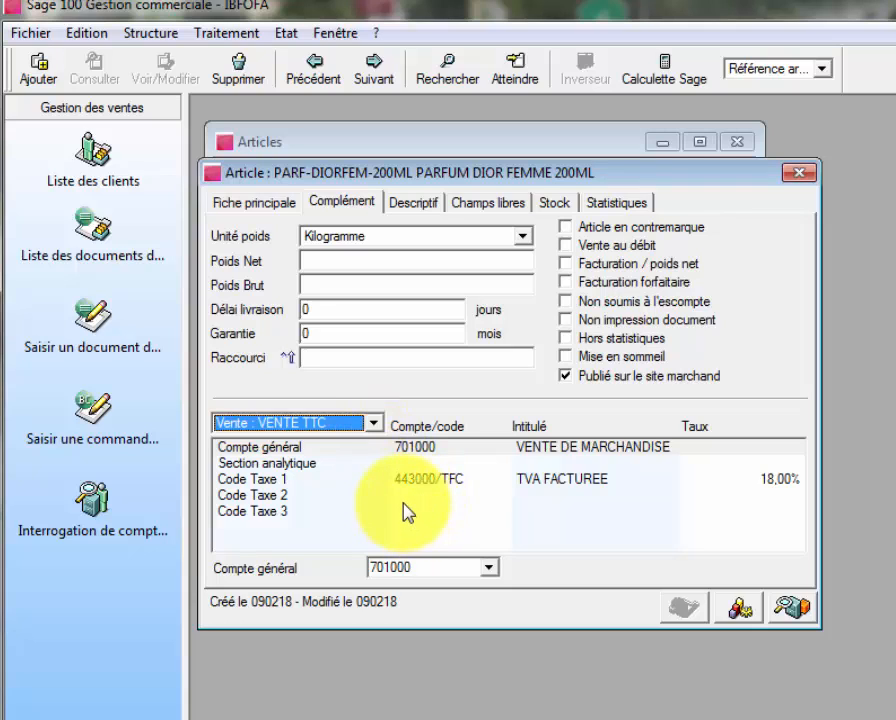
{"action": "left_click", "coordinate": [307, 513]}
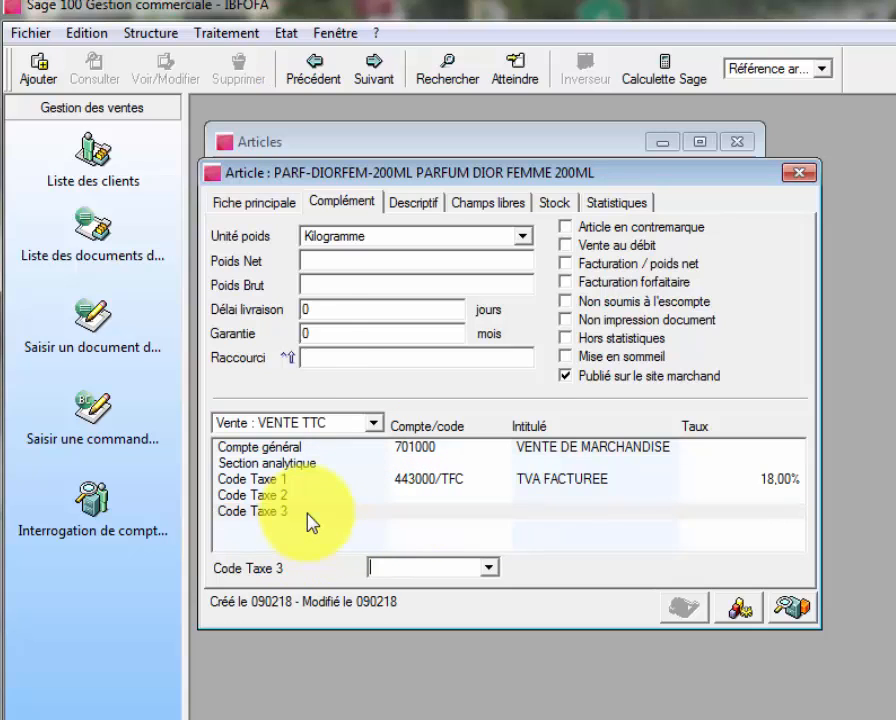
{"action": "left_click", "coordinate": [490, 570]}
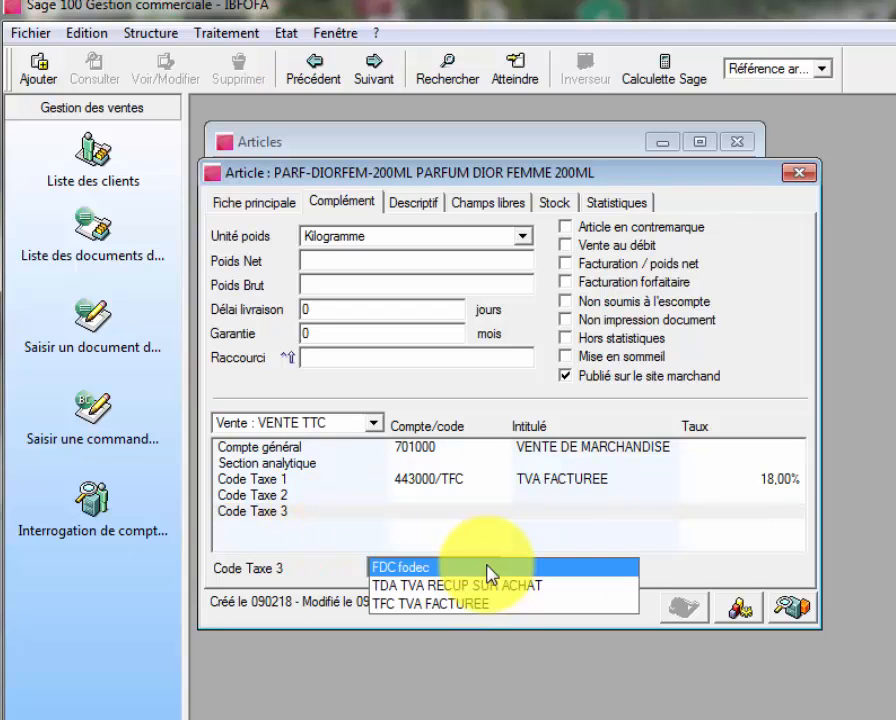
{"action": "left_click", "coordinate": [490, 568]}
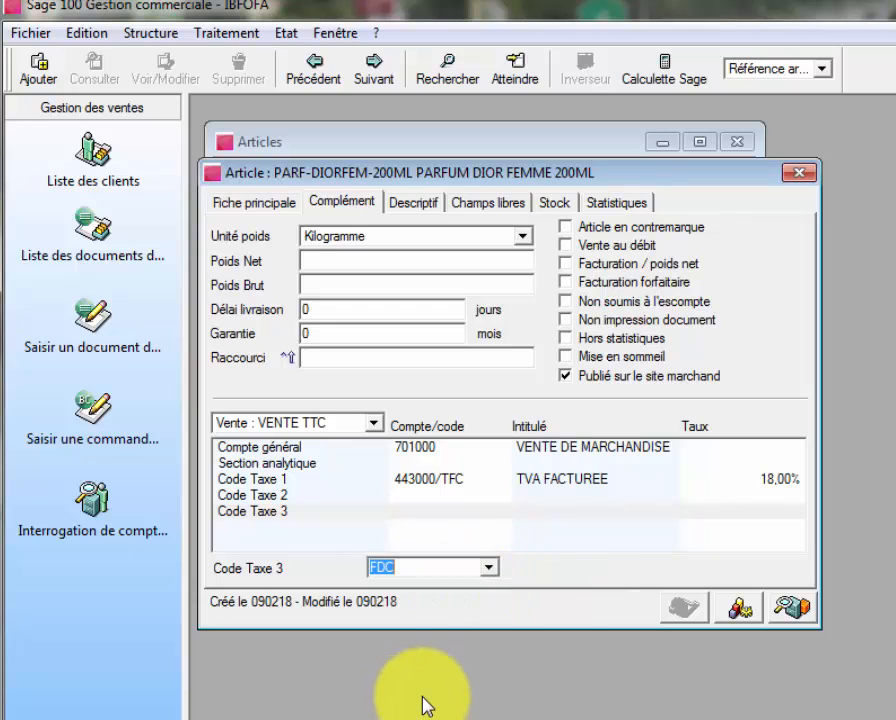
{"action": "key", "text": "Return"}
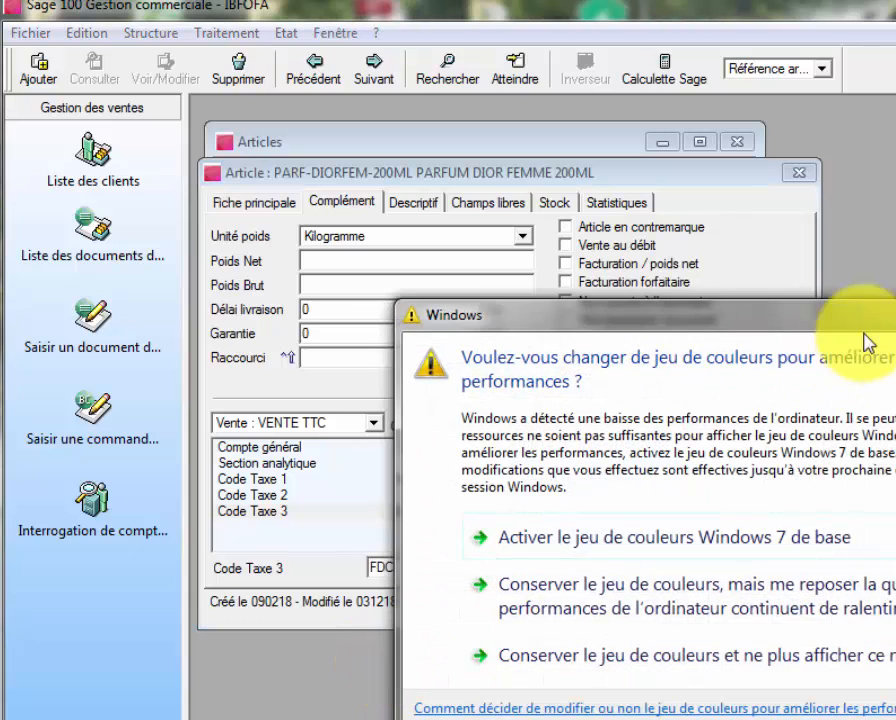
{"action": "key", "text": "Escape"}
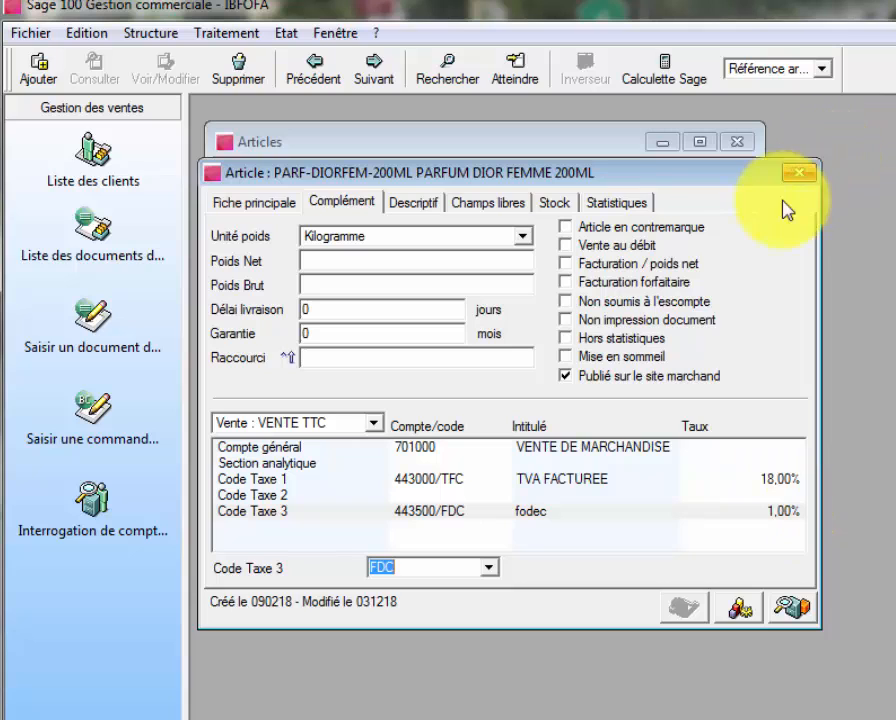
{"action": "left_click", "coordinate": [798, 176]}
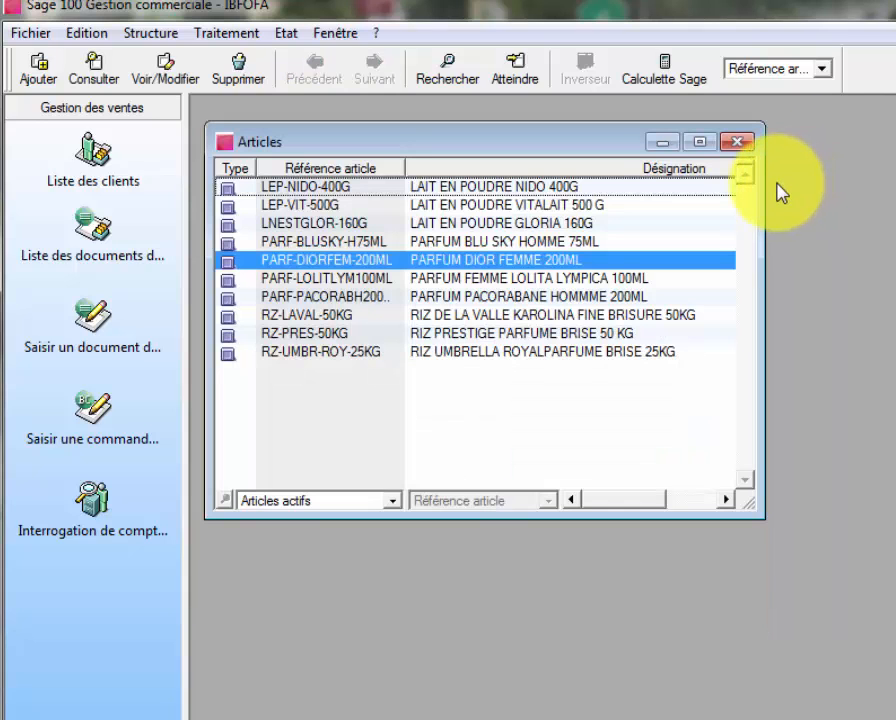
{"action": "left_click", "coordinate": [738, 145]}
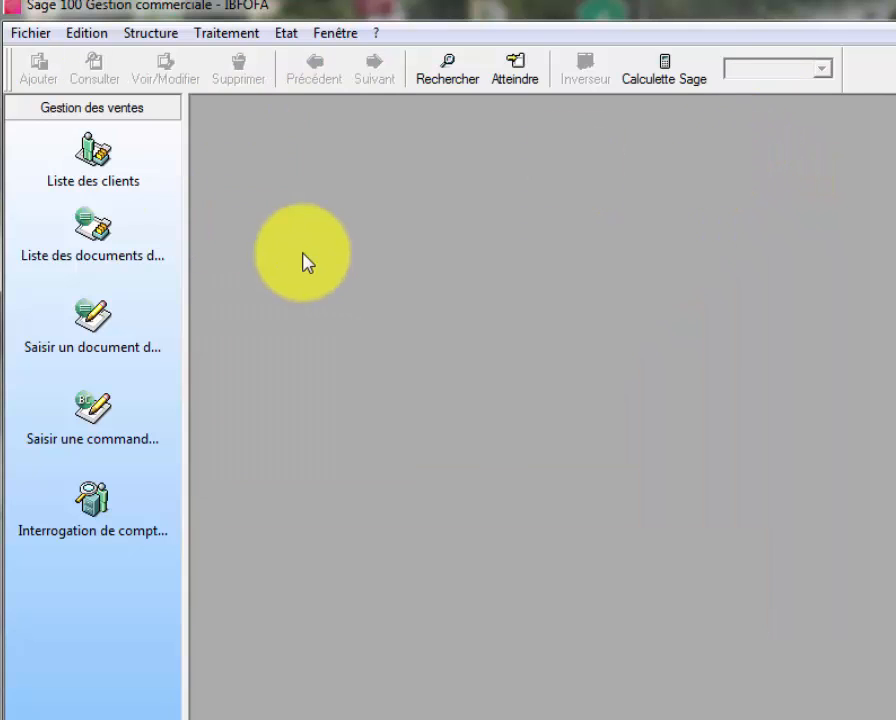
Step: Open the FDC fodec tax from the Taux de taxes list and dismiss the Windows colour-scheme prompt
{"action": "left_click", "coordinate": [148, 36]}
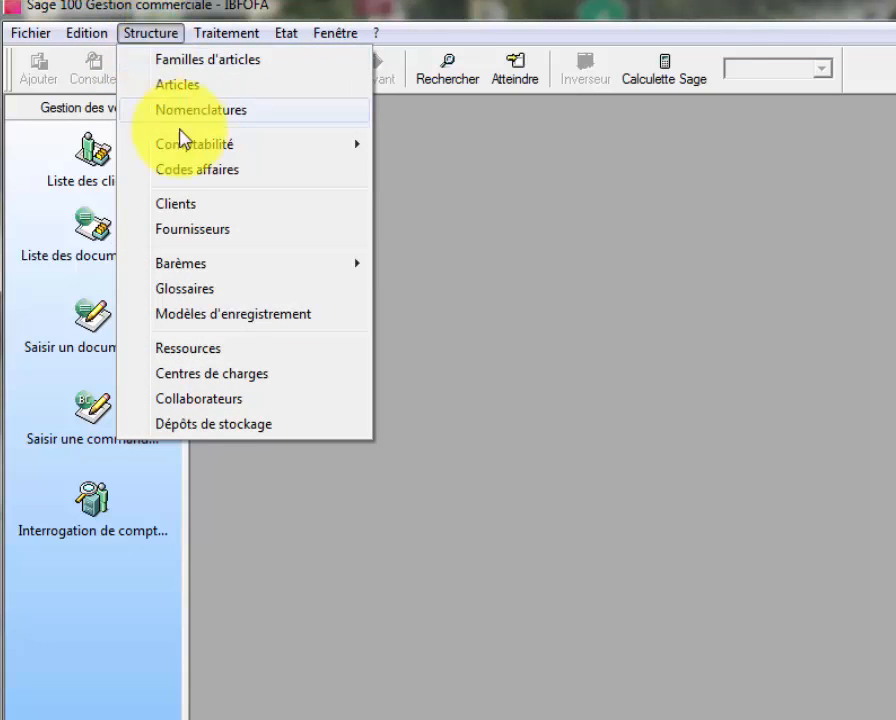
{"action": "mouse_move", "coordinate": [206, 148]}
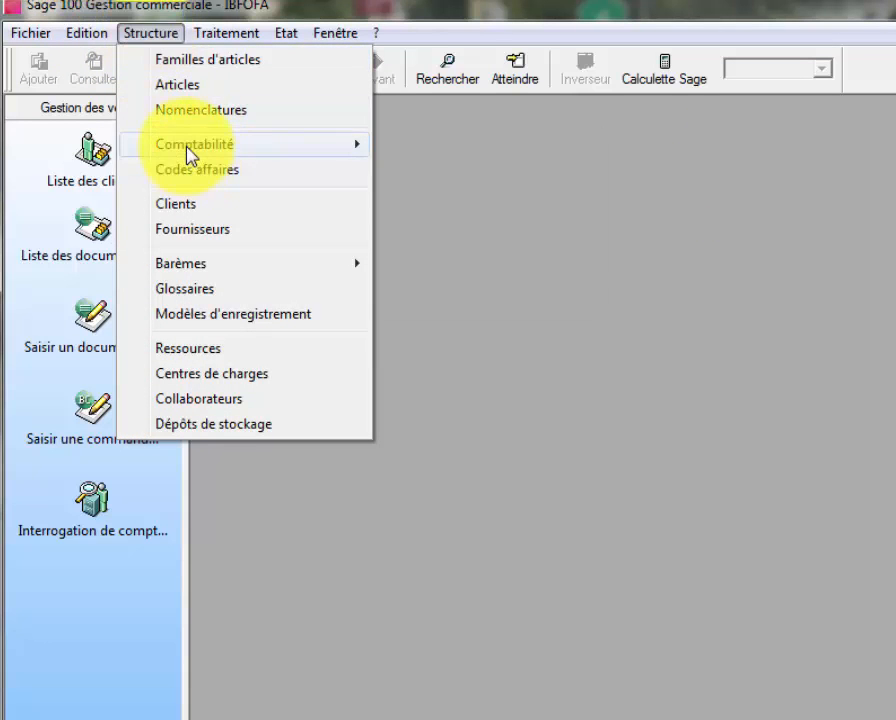
{"action": "left_click", "coordinate": [414, 193]}
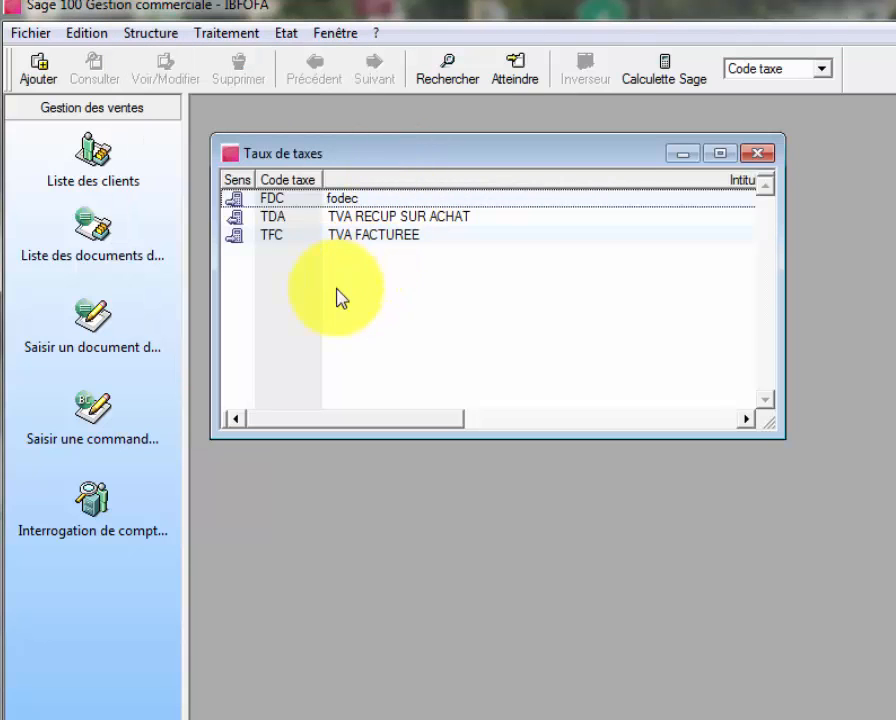
{"action": "double_click", "coordinate": [338, 205]}
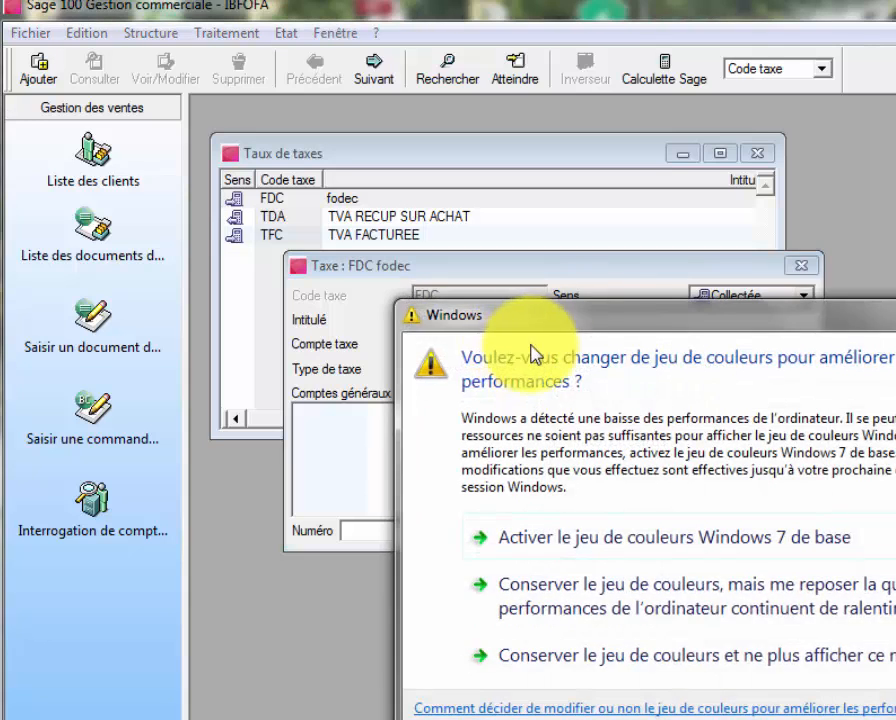
{"action": "key", "text": "Escape"}
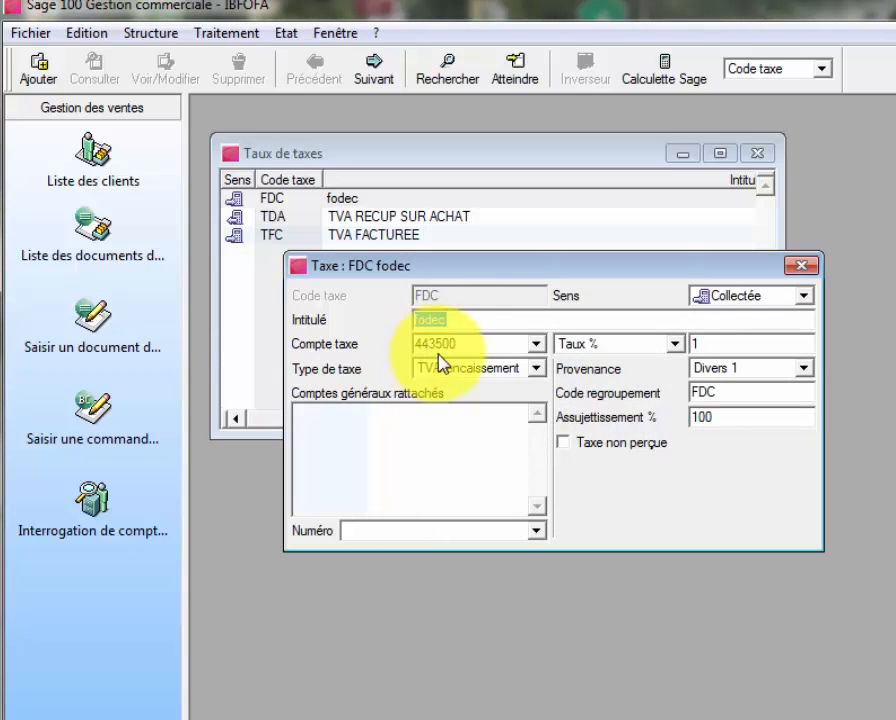
Step: Attach general account 701000 to the FDC tax, and close the tax record and the tax list
{"action": "left_click", "coordinate": [460, 348]}
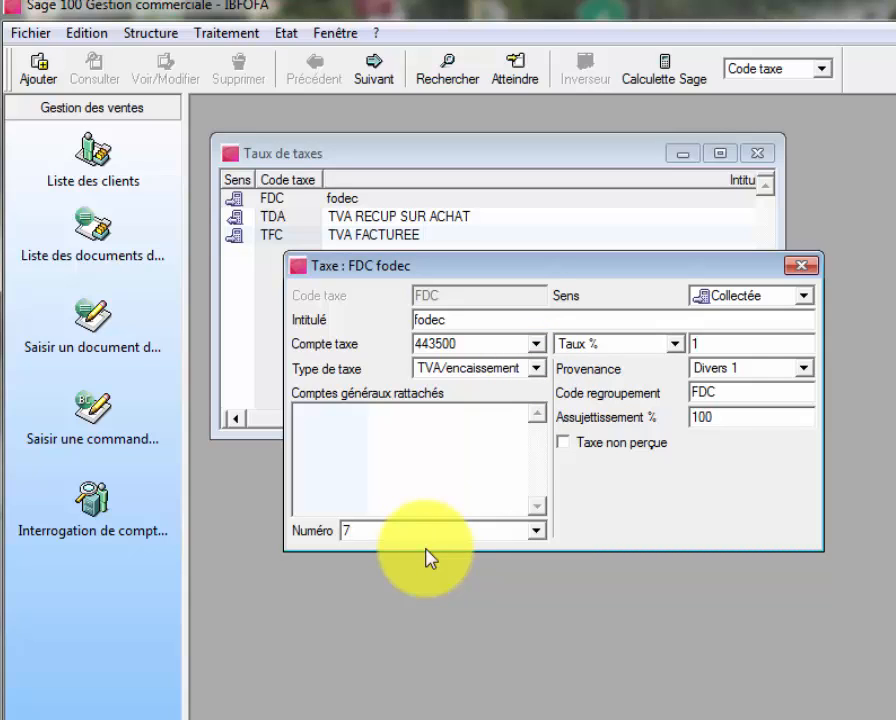
{"action": "key", "text": "Return"}
{"action": "key", "text": "Return"}
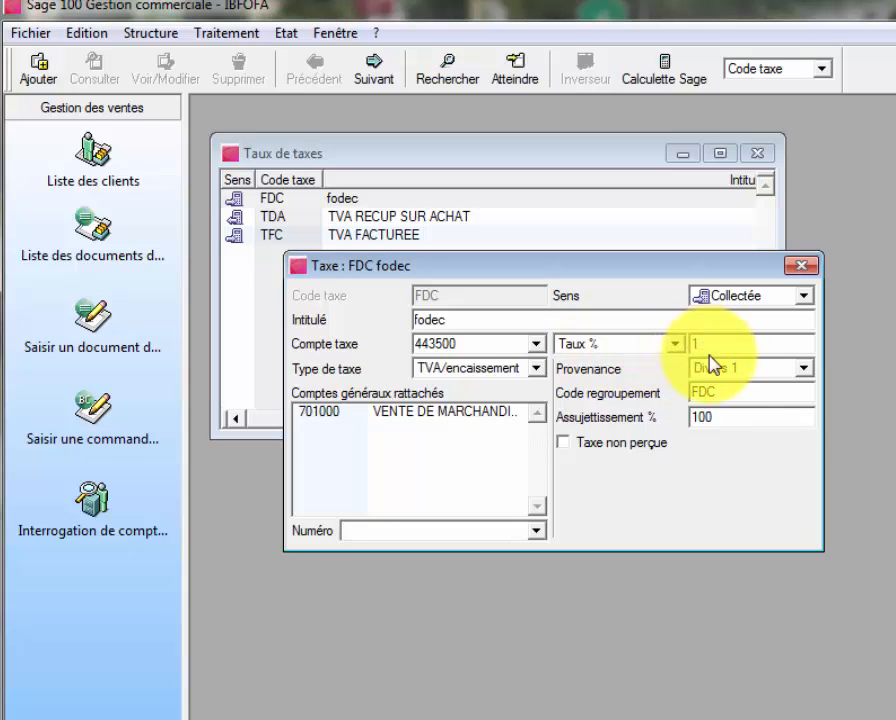
{"action": "left_click", "coordinate": [801, 266]}
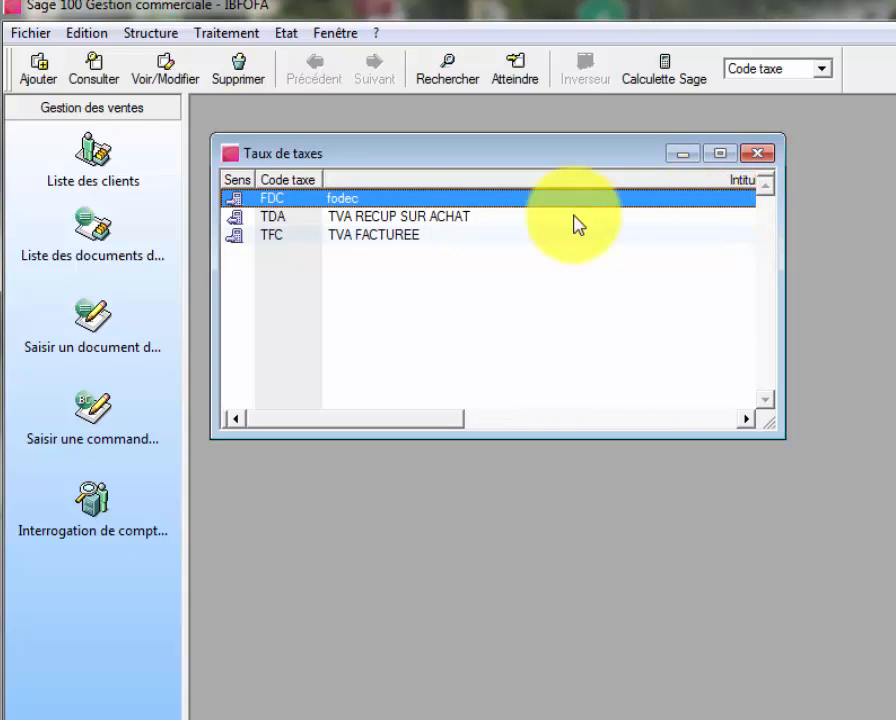
{"action": "left_click", "coordinate": [764, 157]}
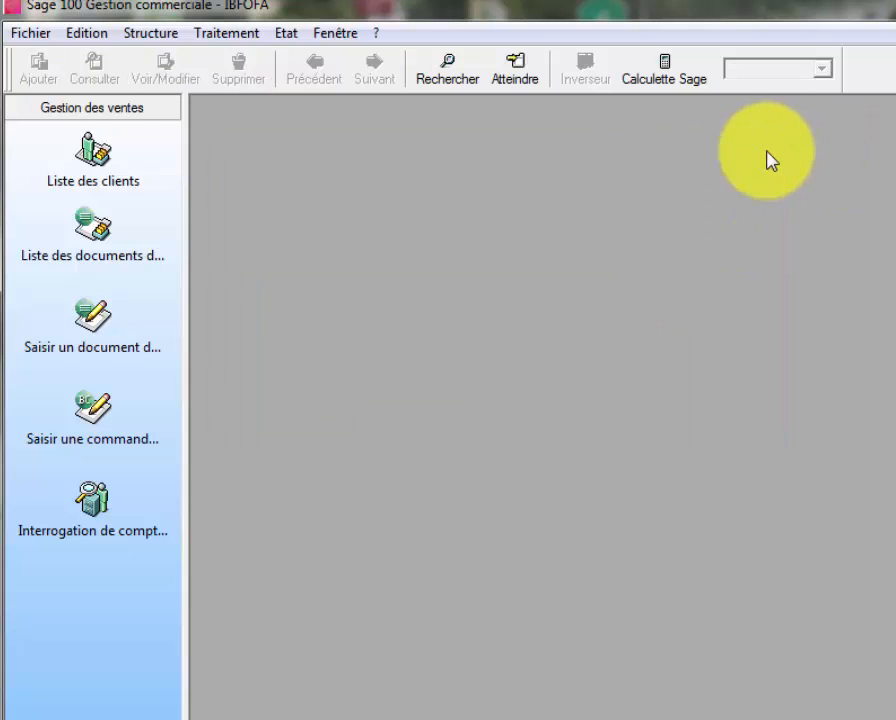
Step: Reopen the article PARF-DIORFEM-200ML to check its Vente TTC tax codes, then close it and the article list
{"action": "left_click", "coordinate": [174, 38]}
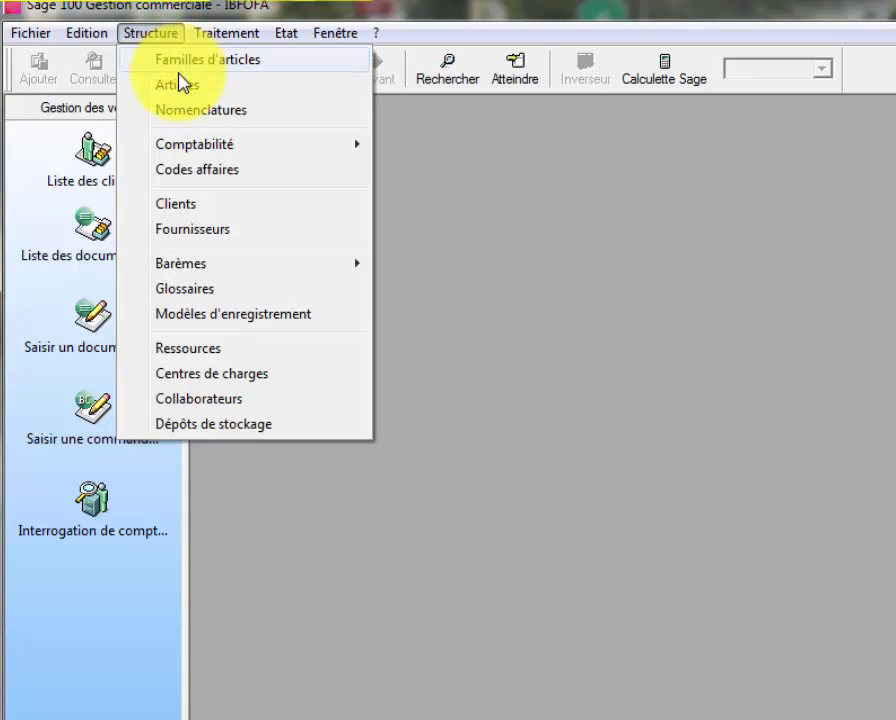
{"action": "left_click", "coordinate": [180, 84]}
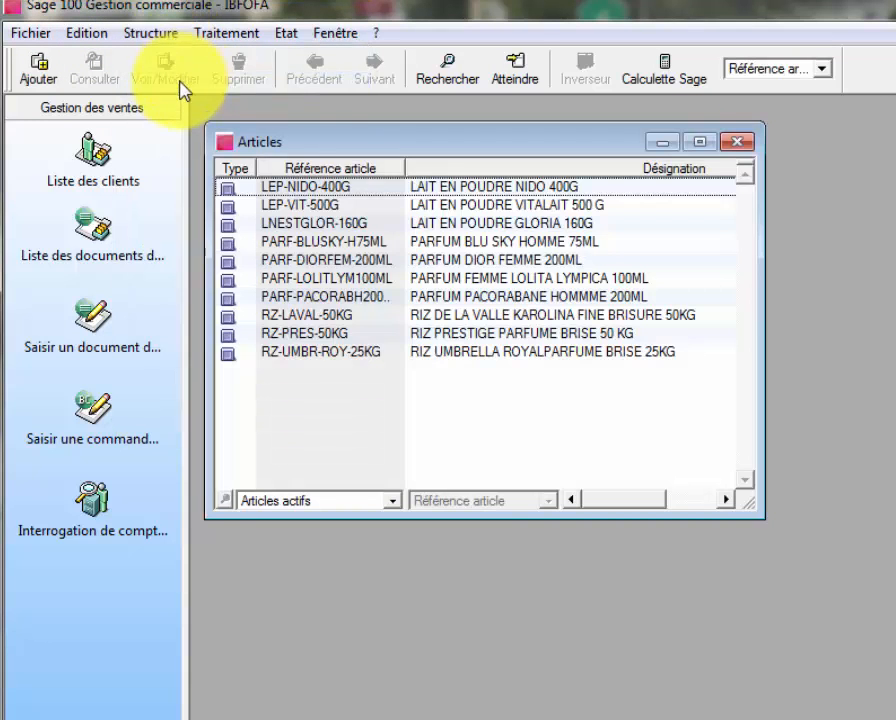
{"action": "double_click", "coordinate": [361, 262]}
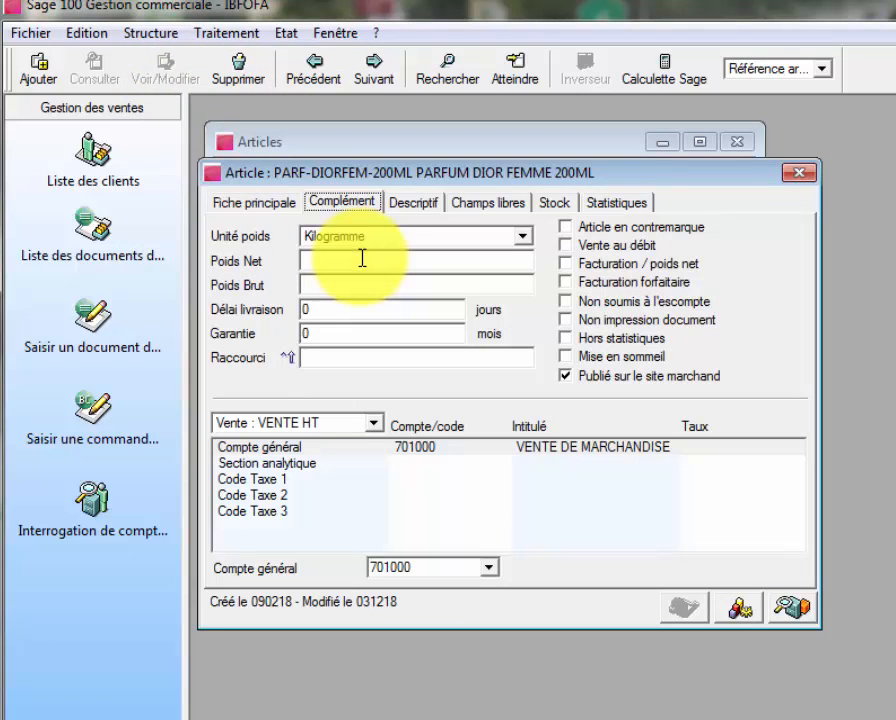
{"action": "left_click", "coordinate": [373, 424]}
{"action": "left_click", "coordinate": [358, 441]}
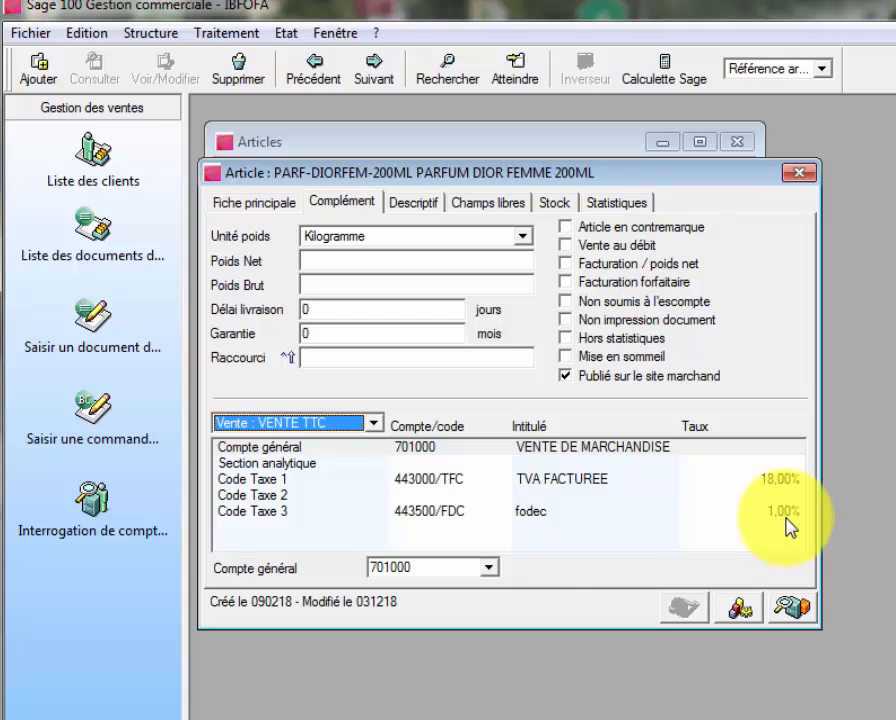
{"action": "left_click", "coordinate": [800, 176]}
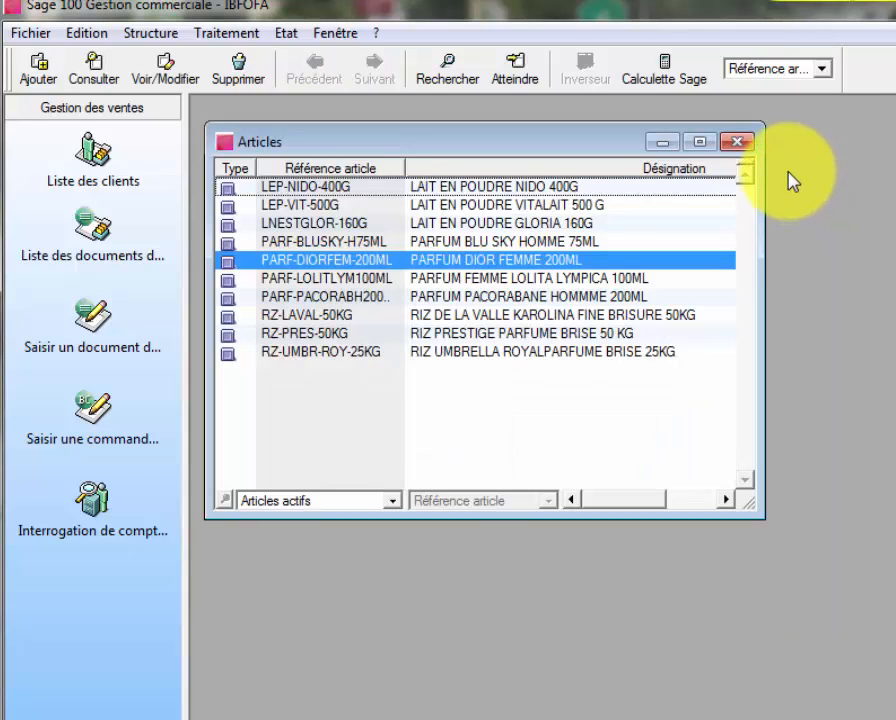
{"action": "left_click", "coordinate": [740, 143]}
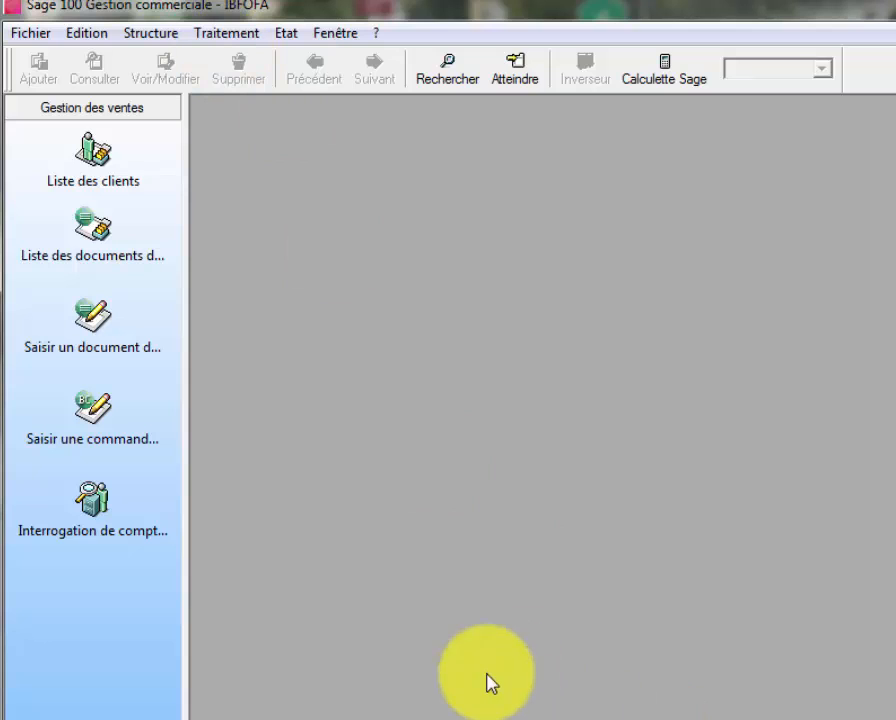
Step: Add a new document of type Facture to the sales documents
{"action": "left_click", "coordinate": [243, 38]}
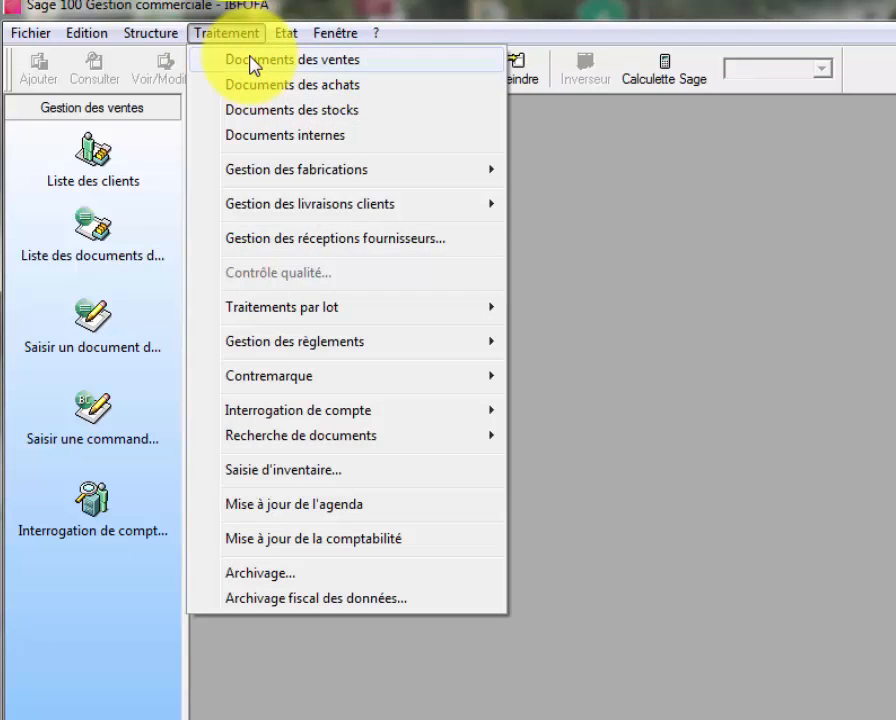
{"action": "left_click", "coordinate": [254, 64]}
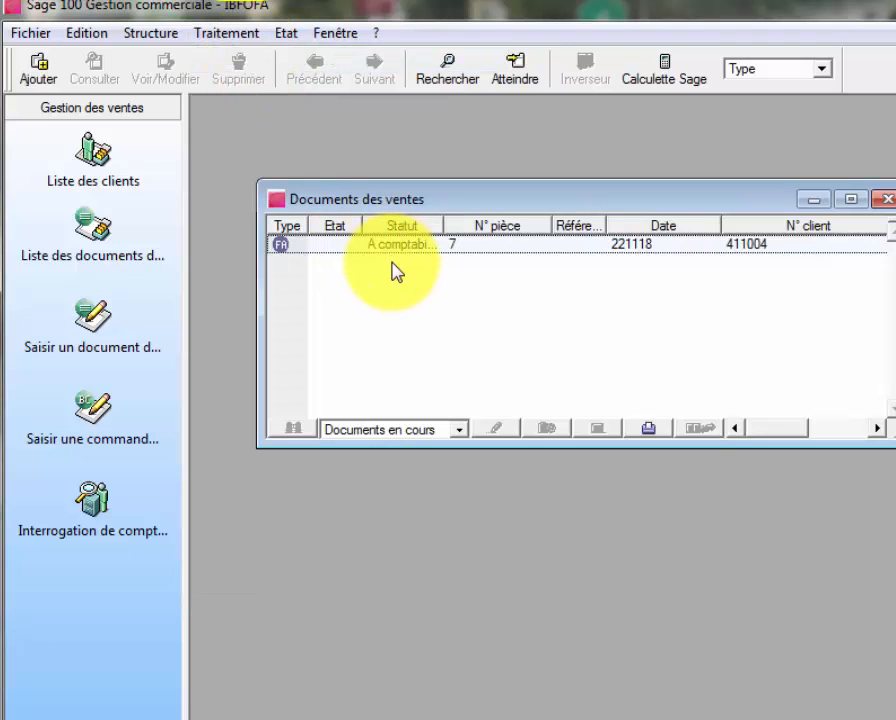
{"action": "right_click", "coordinate": [392, 264]}
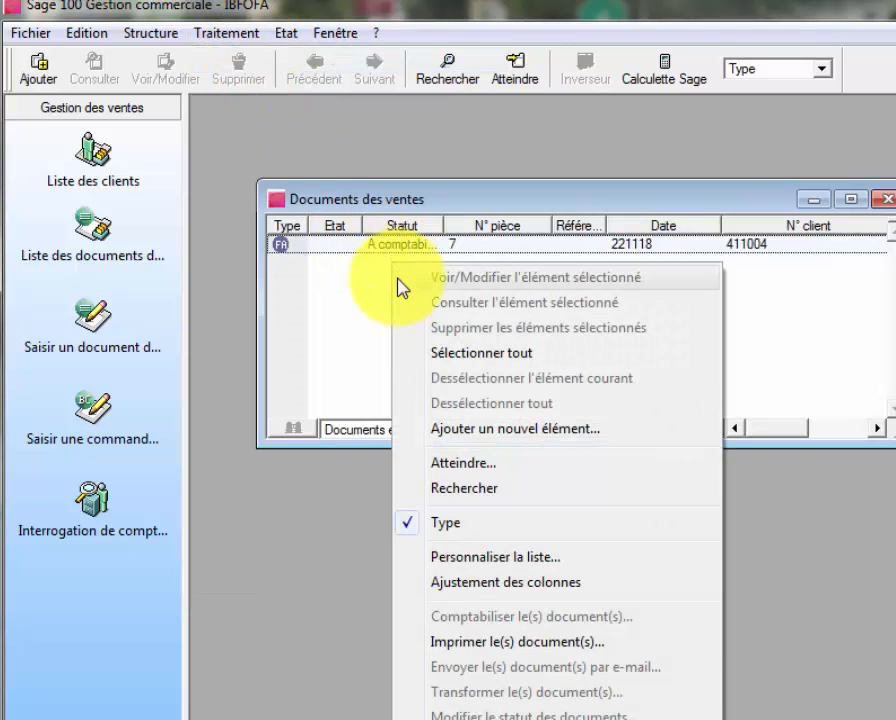
{"action": "left_click", "coordinate": [489, 430]}
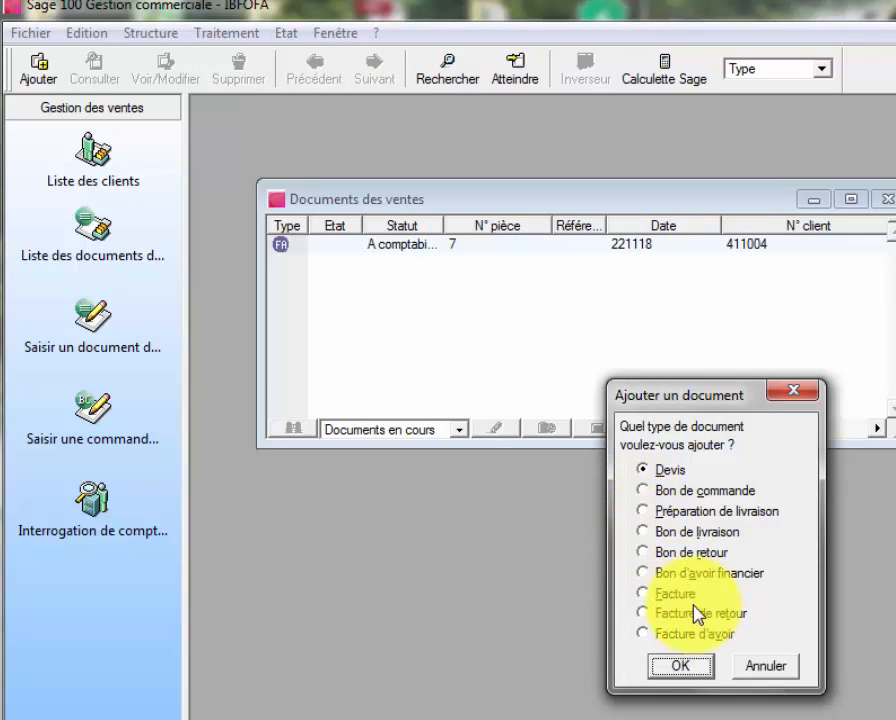
{"action": "left_click", "coordinate": [684, 670]}
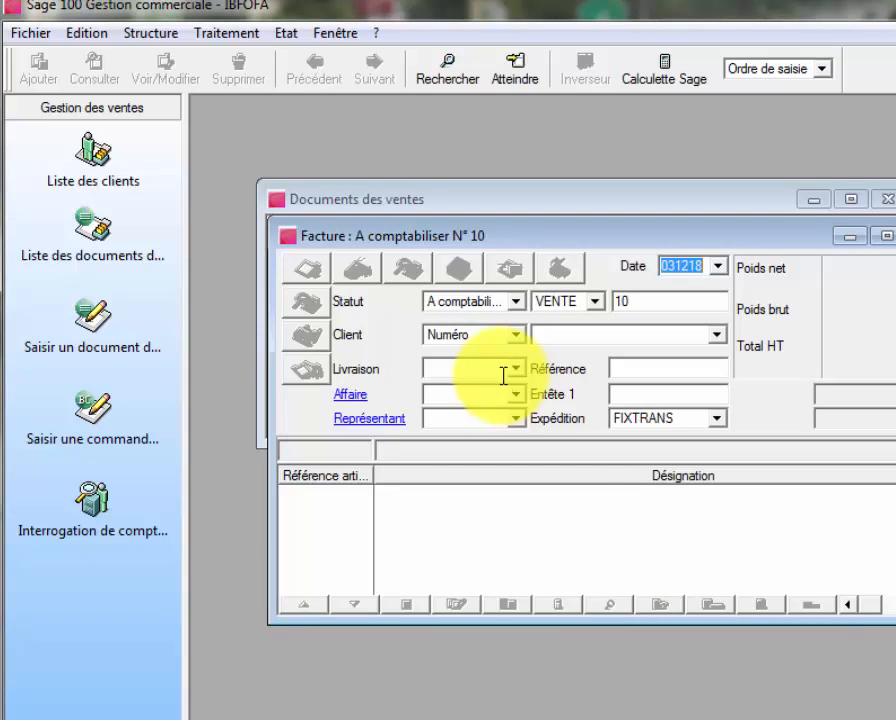
Step: Set the invoice's client to CLIENTS DIVERS, validate the header, and check the accounting category in the document information
{"action": "left_click", "coordinate": [717, 336]}
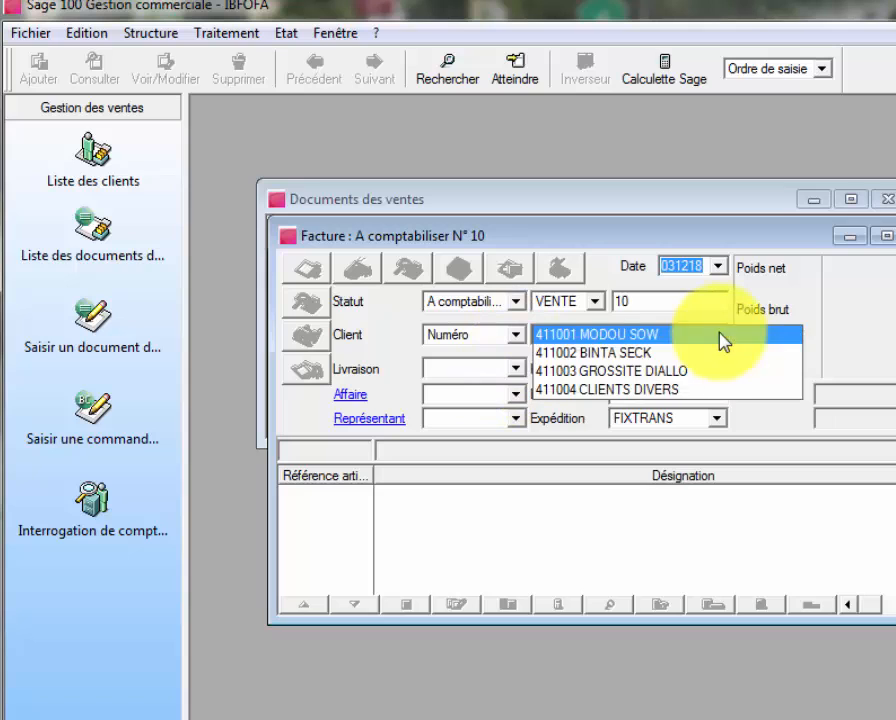
{"action": "left_click", "coordinate": [716, 392]}
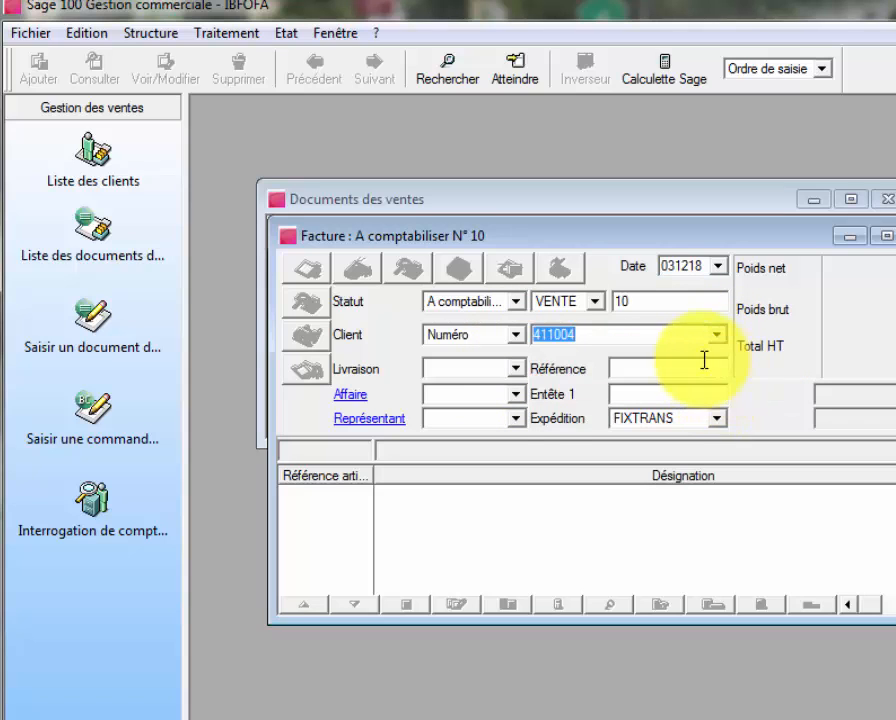
{"action": "key", "text": "Return"}
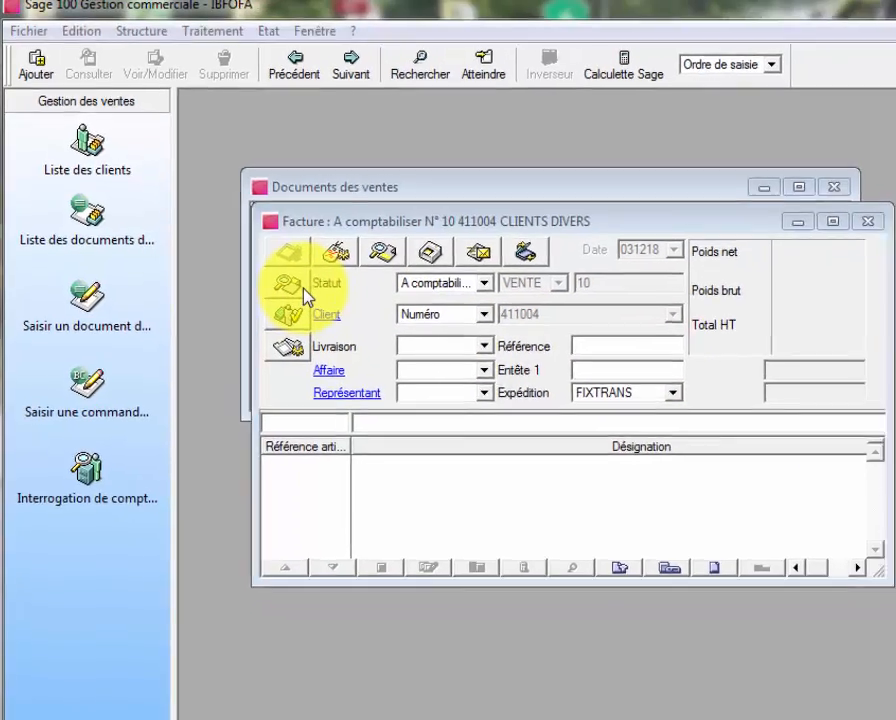
{"action": "left_click", "coordinate": [318, 312]}
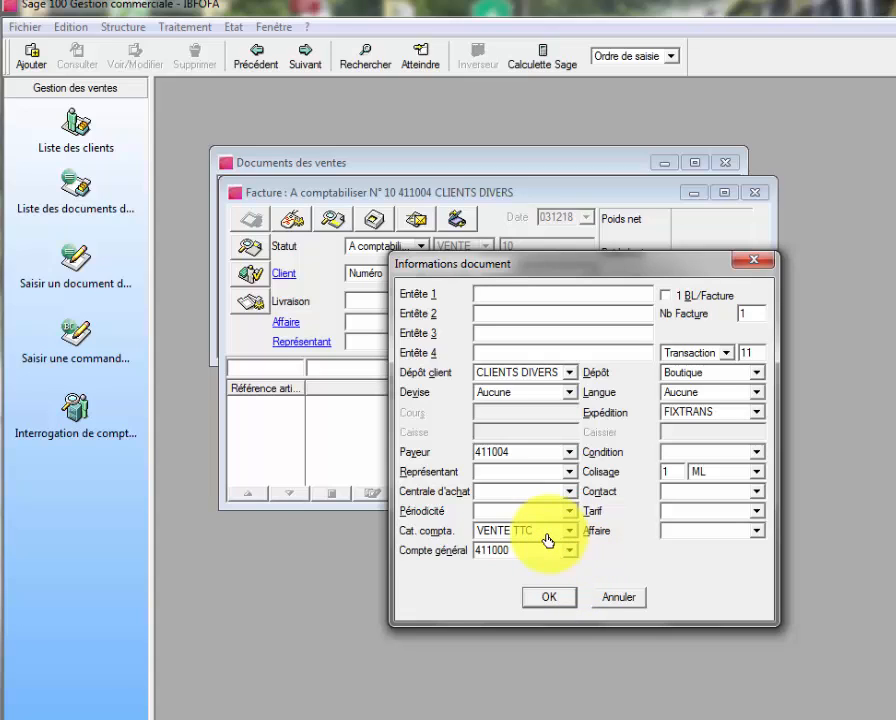
{"action": "left_click", "coordinate": [545, 600]}
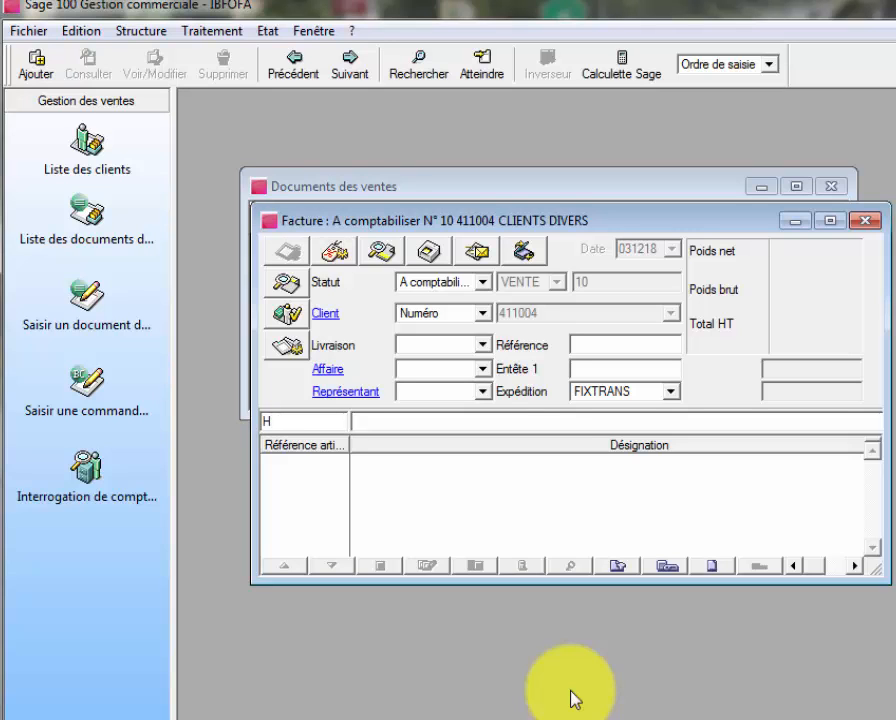
Step: Add the article PARFUM DIOR FEMME 200ML to the invoice as a line with quantity 1
{"action": "key", "text": "Tab"}
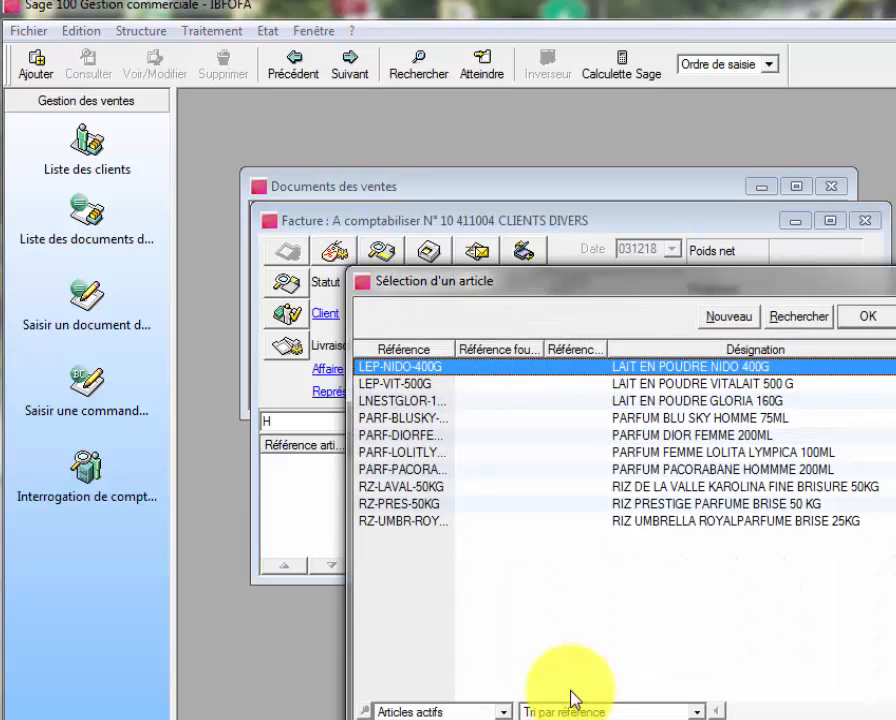
{"action": "left_click", "coordinate": [428, 436]}
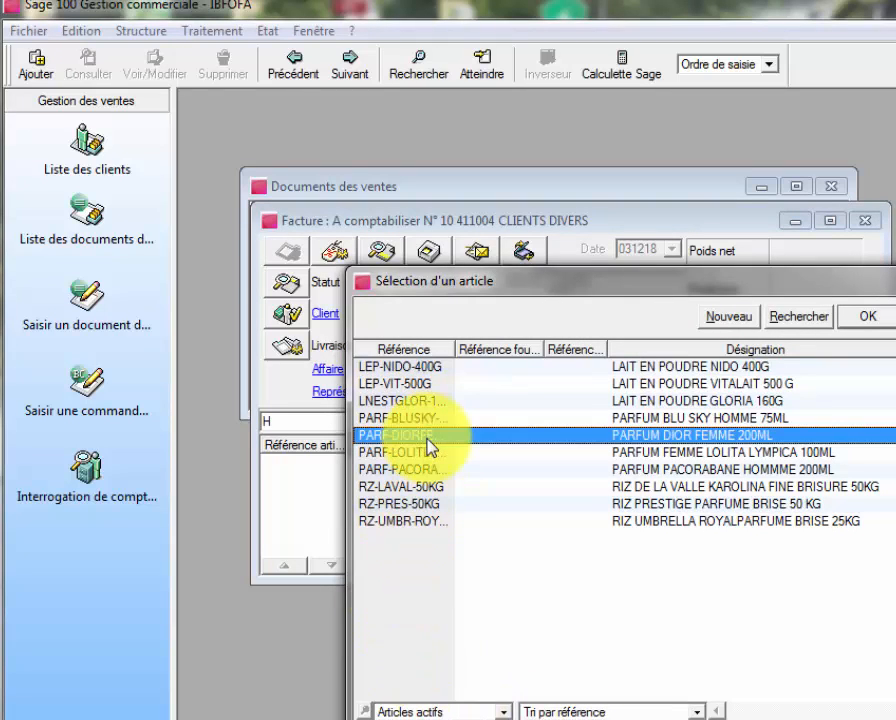
{"action": "double_click", "coordinate": [428, 436]}
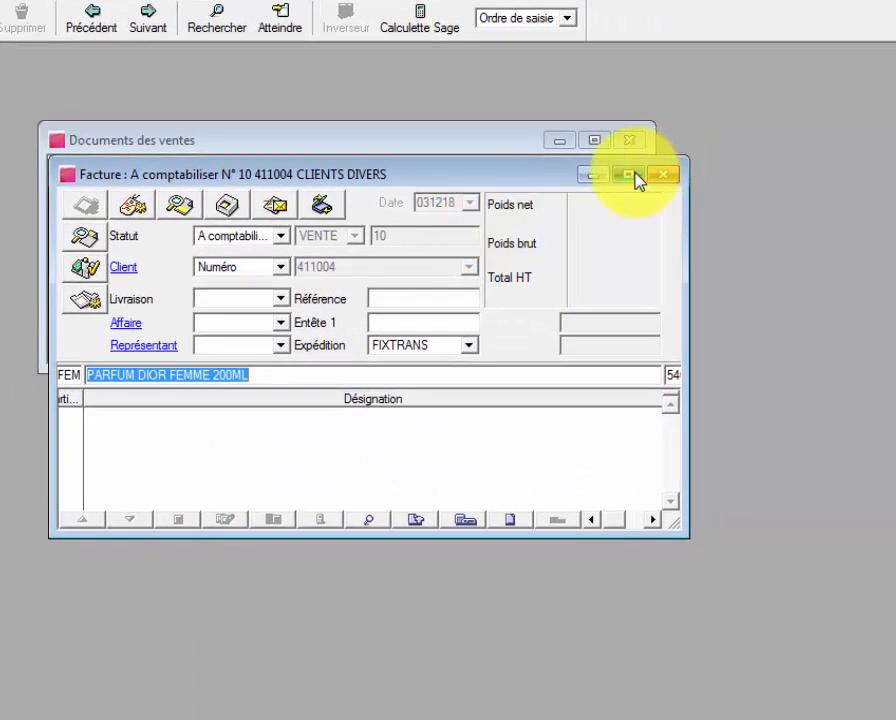
{"action": "left_click", "coordinate": [630, 176]}
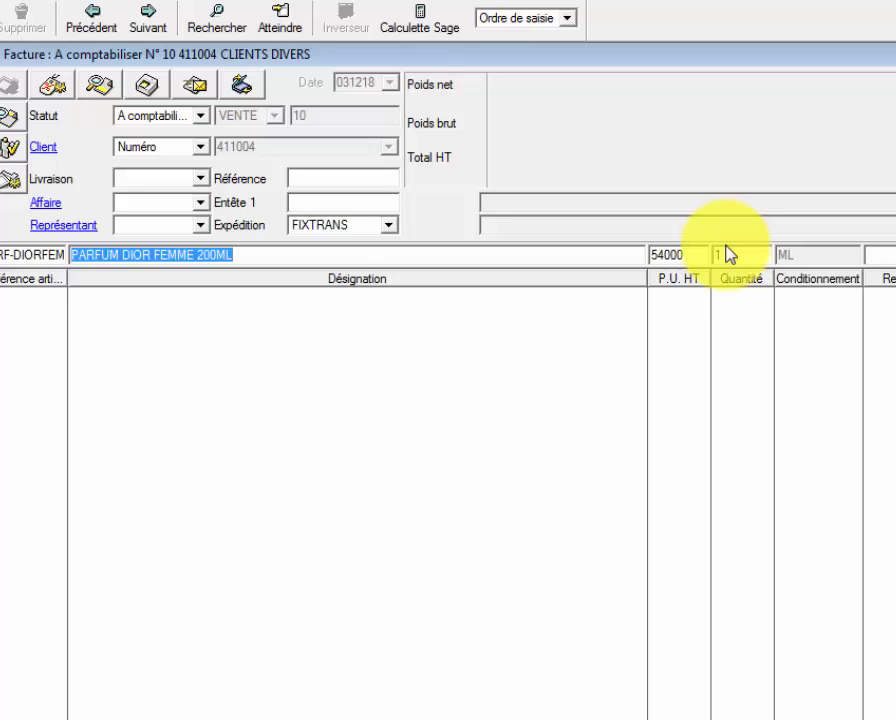
{"action": "key", "text": "Return"}
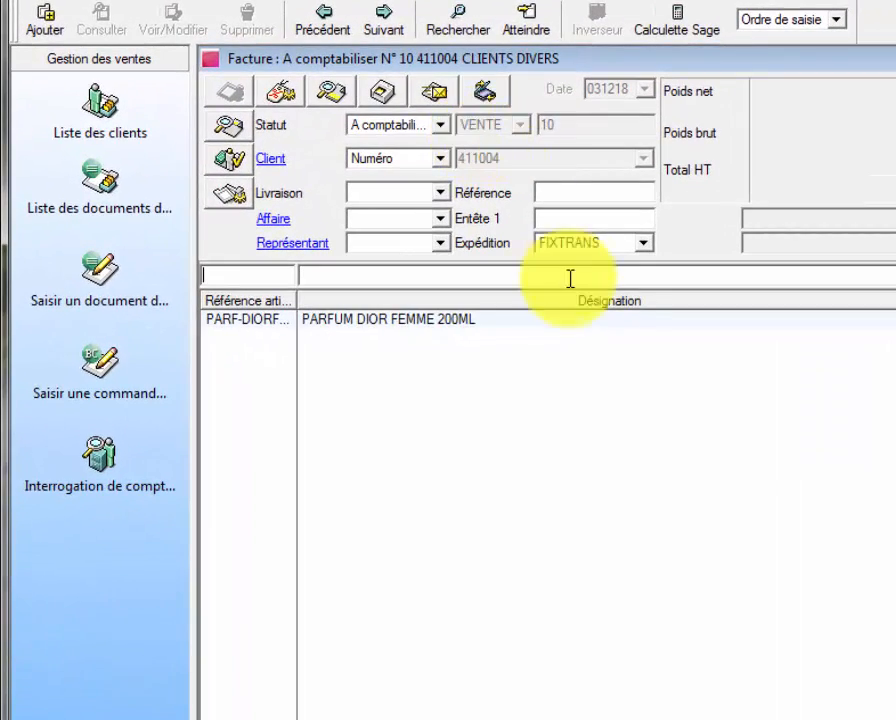
Step: Open a print preview of the invoice using the "Facture client" layout from the Ventes folder
{"action": "left_click", "coordinate": [381, 102]}
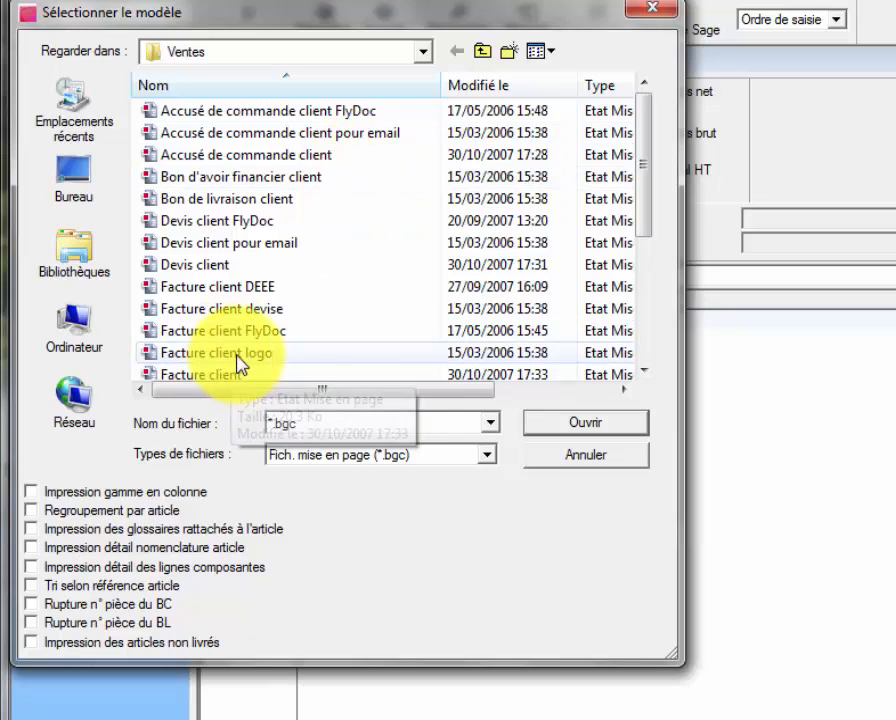
{"action": "scroll", "coordinate": [630, 240], "scroll_direction": "down", "scroll_amount": 1}
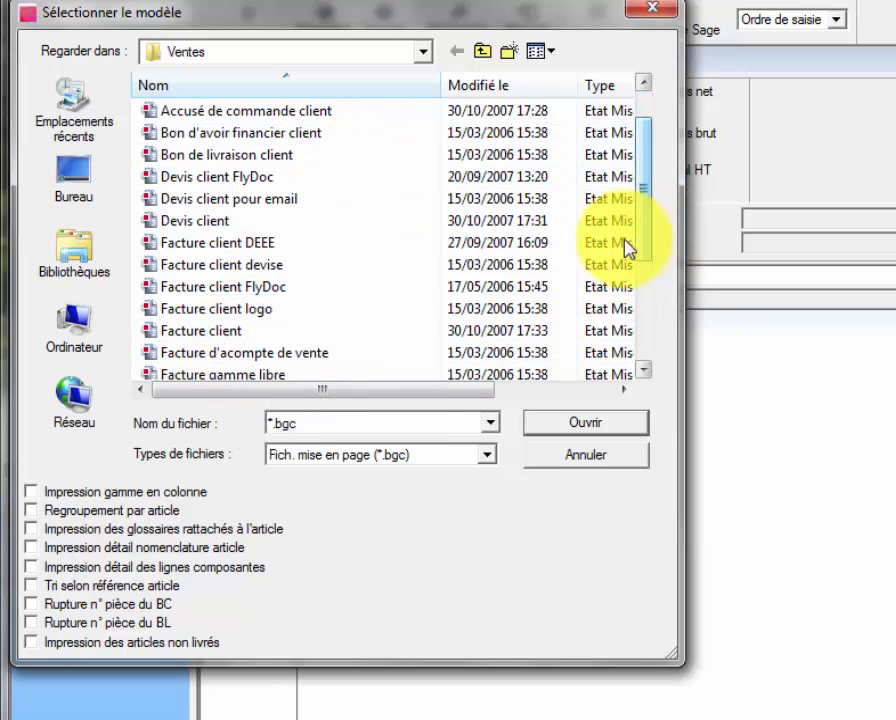
{"action": "left_click", "coordinate": [245, 333]}
{"action": "left_click", "coordinate": [586, 424]}
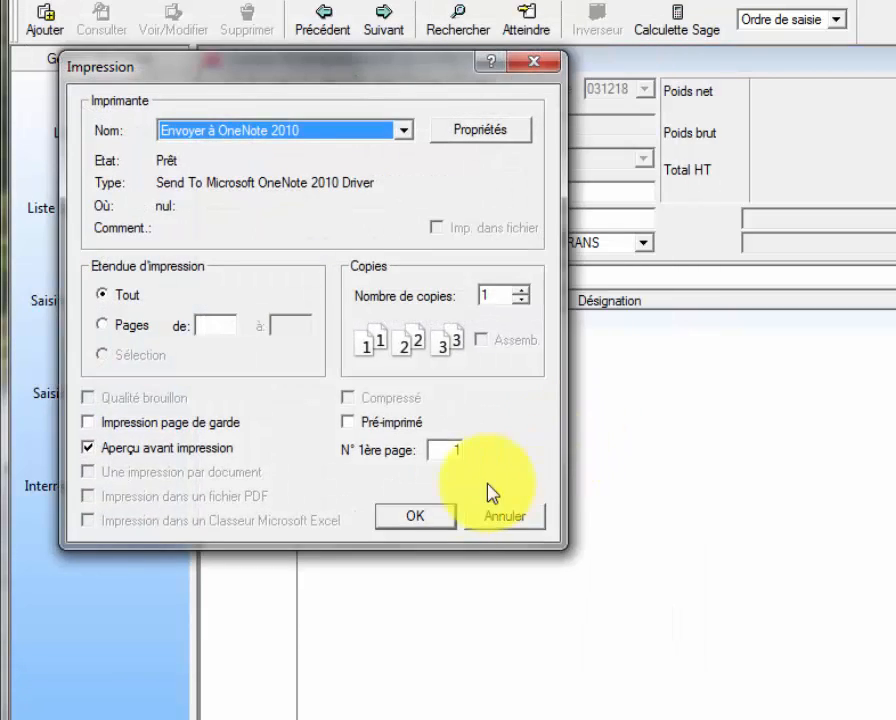
{"action": "left_click", "coordinate": [440, 515]}
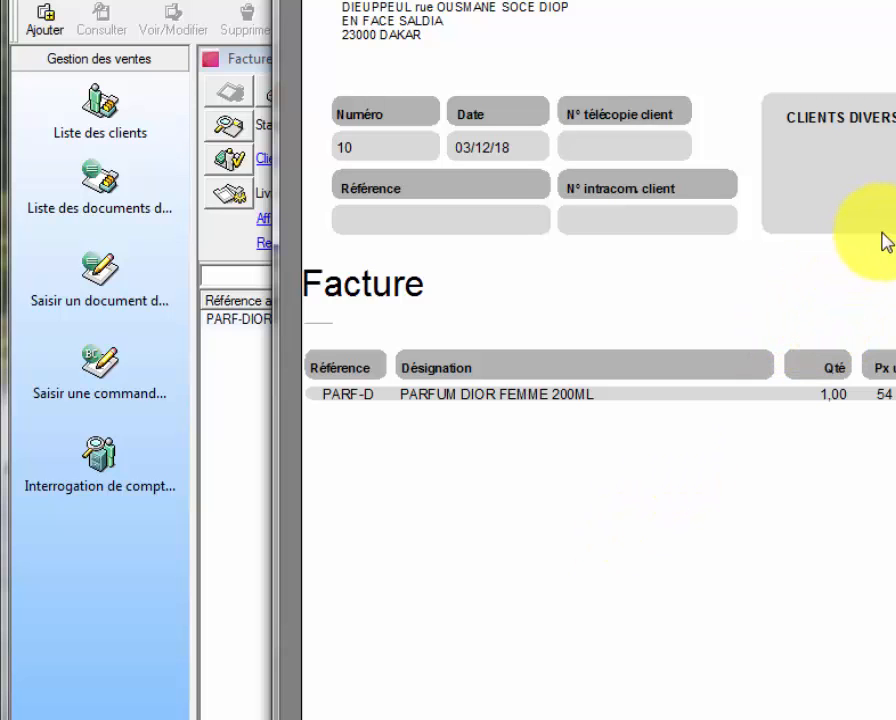
Step: Check the tax lines and totals in the preview, dismissing the Windows colour-scheme message, and close the preview, the invoice and the sales document list
{"action": "scroll", "coordinate": [598, 380], "scroll_direction": "down", "scroll_amount": 1}
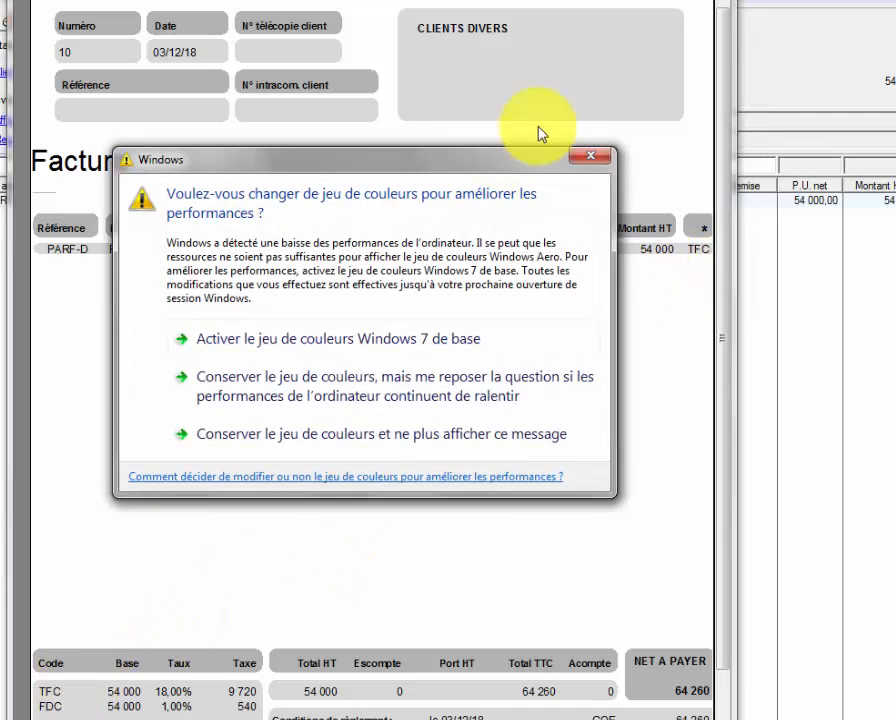
{"action": "left_click", "coordinate": [591, 156]}
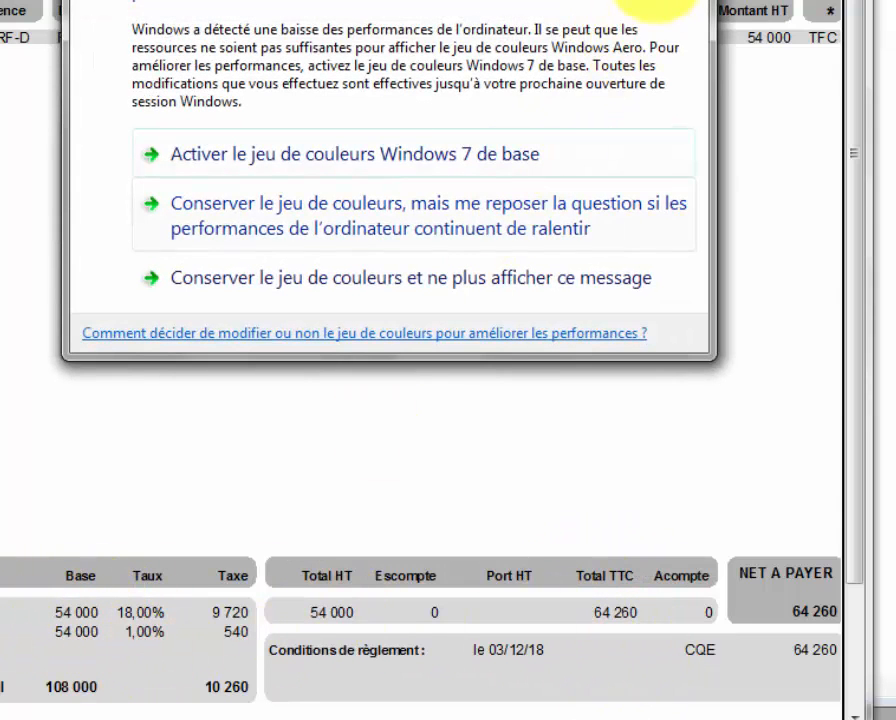
{"action": "left_click", "coordinate": [688, 0]}
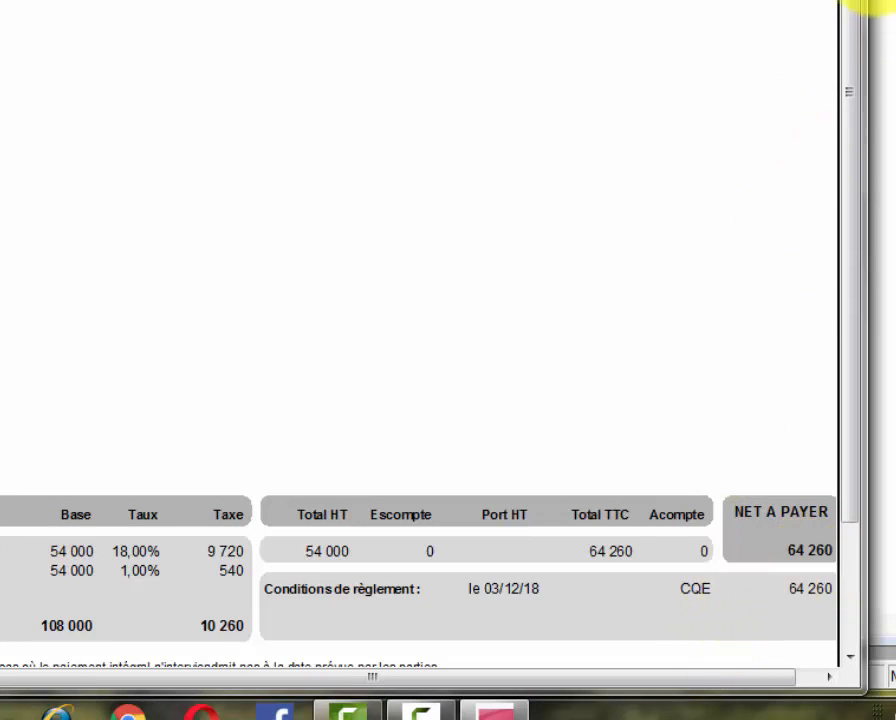
{"action": "left_click_drag", "start_coordinate": [852, 3], "coordinate": [852, 0]}
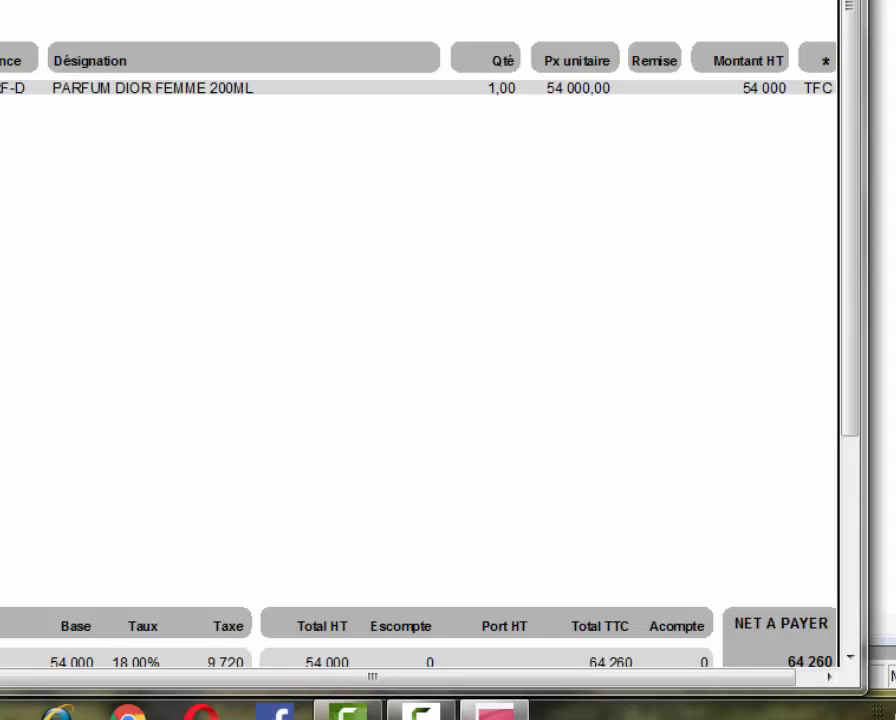
{"action": "key", "text": "Escape"}
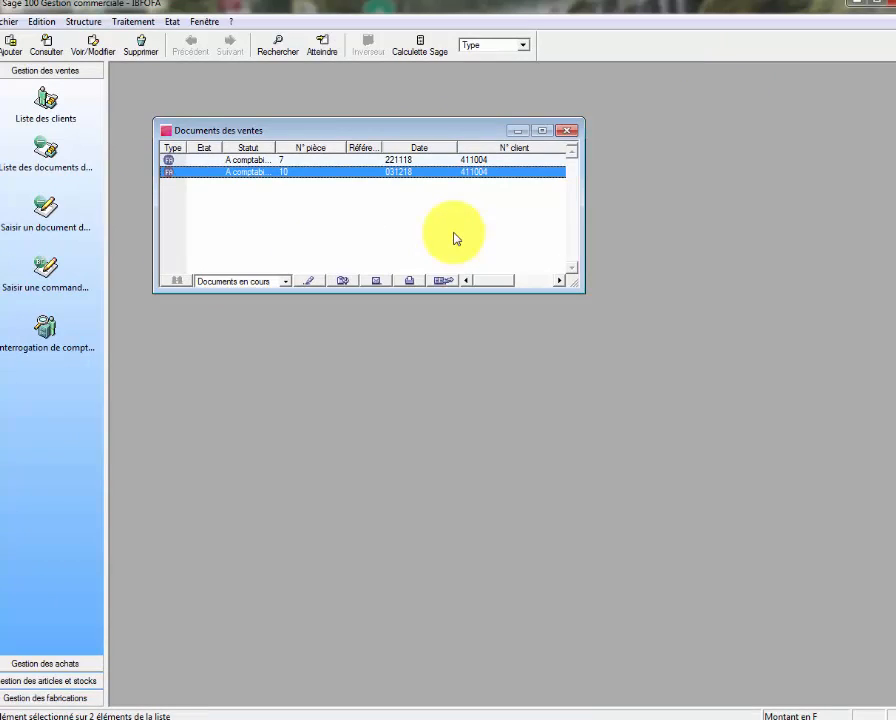
{"action": "left_click", "coordinate": [567, 131]}
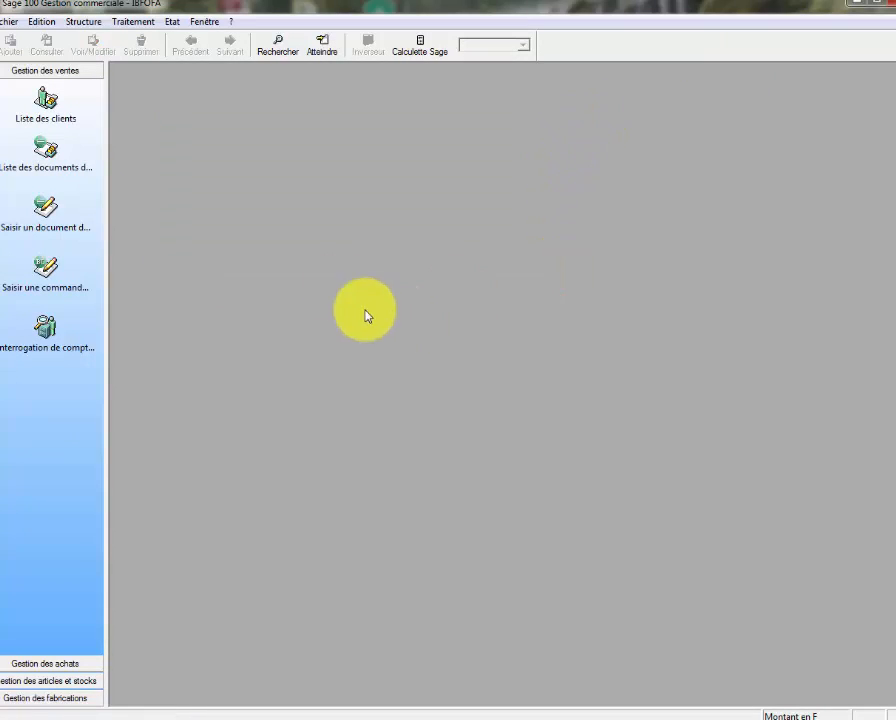